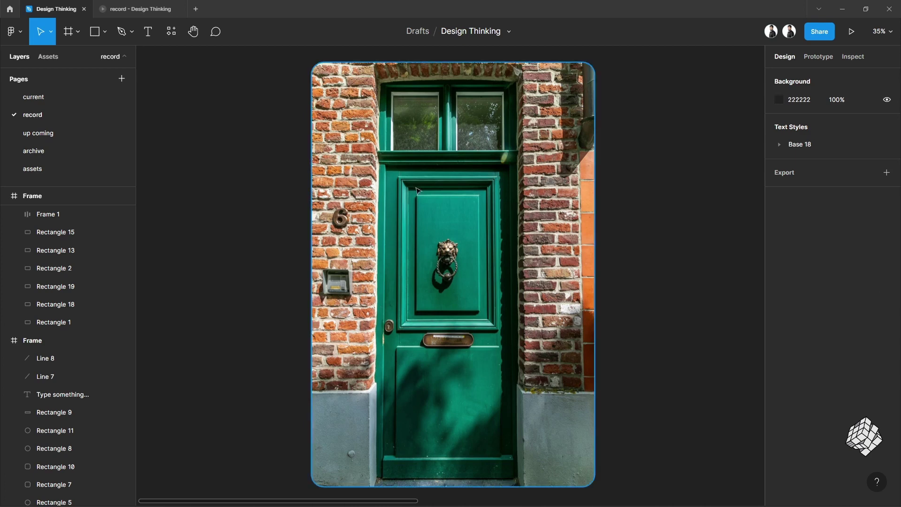
- Select the blue Submit button on the white card and add a drop shadow
{"action": "scroll", "coordinate": [432, 213], "scroll_direction": "up", "scroll_amount": 5}
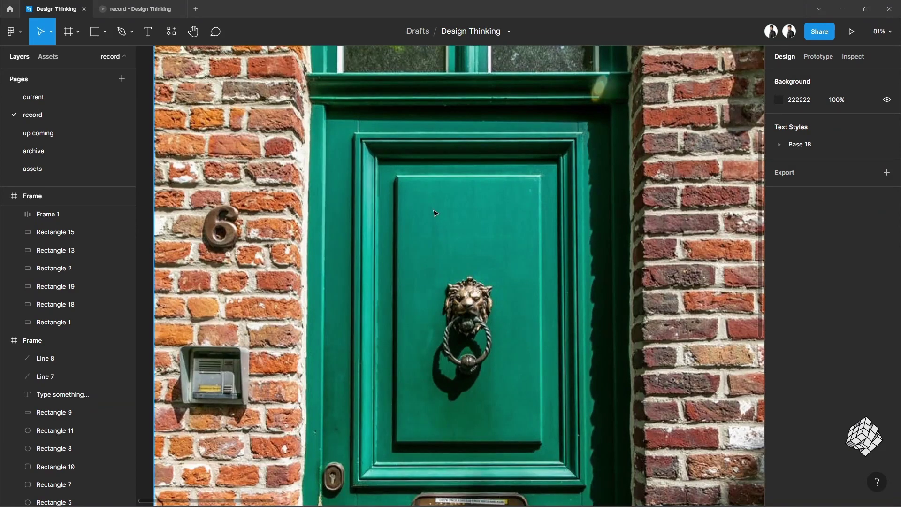
{"action": "scroll", "coordinate": [434, 213], "scroll_direction": "down", "scroll_amount": 2}
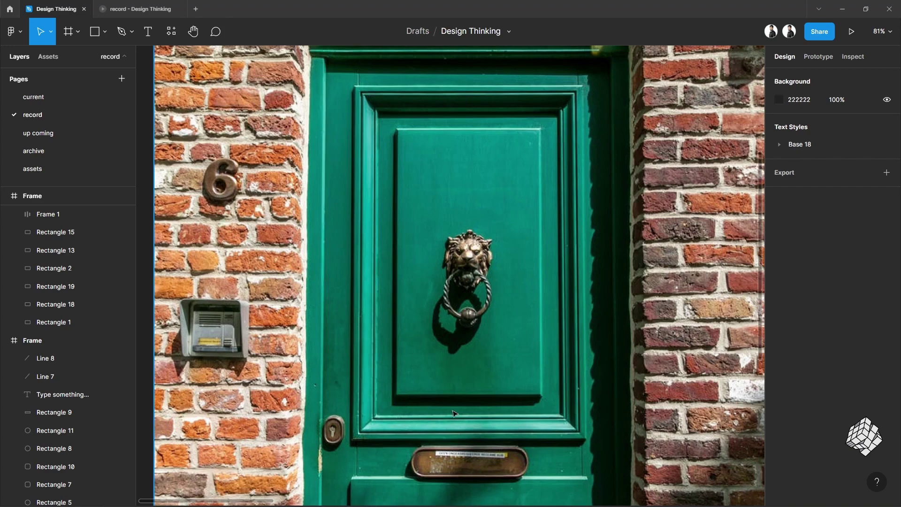
{"action": "scroll", "coordinate": [454, 413], "scroll_direction": "down", "scroll_amount": 5}
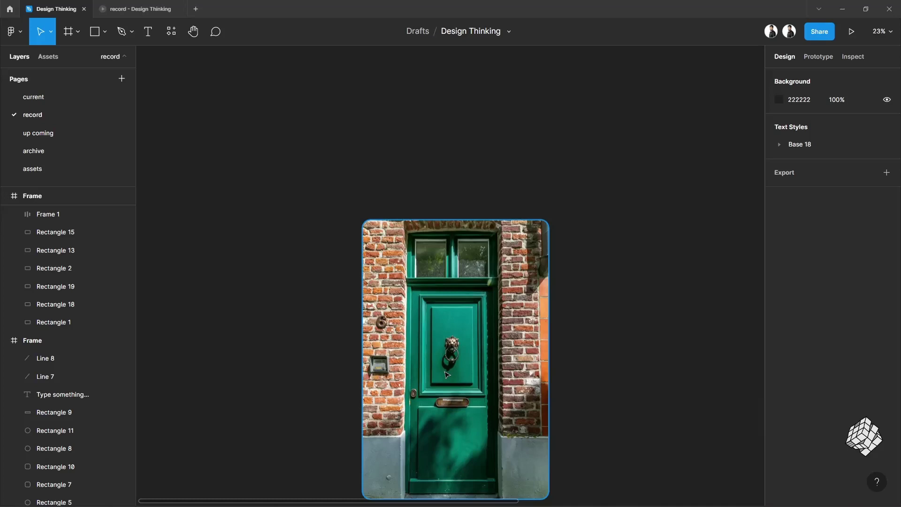
{"action": "scroll", "coordinate": [493, 338], "scroll_direction": "down", "scroll_amount": 5}
{"action": "scroll", "coordinate": [498, 336], "scroll_direction": "right", "scroll_amount": 5}
{"action": "scroll", "coordinate": [500, 334], "scroll_direction": "right", "scroll_amount": 3}
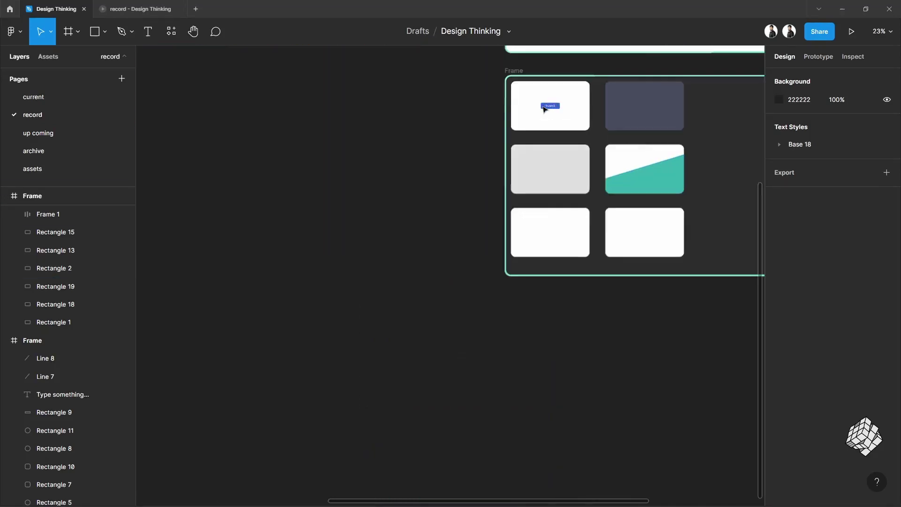
{"action": "scroll", "coordinate": [530, 108], "scroll_direction": "up", "scroll_amount": 10}
{"action": "left_click_drag", "start_coordinate": [722, 90], "coordinate": [635, 173]}
{"action": "left_click", "coordinate": [49, 214]}
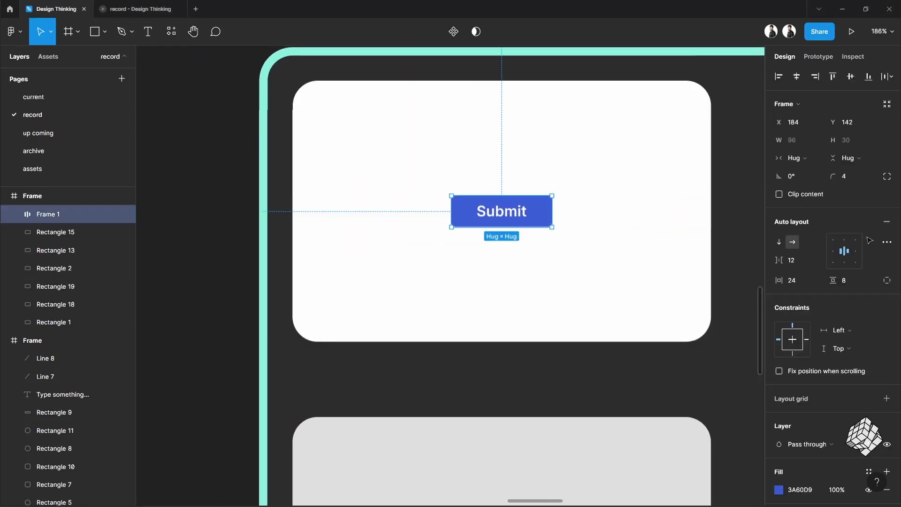
{"action": "scroll", "coordinate": [838, 245], "scroll_direction": "down", "scroll_amount": 5}
{"action": "left_click", "coordinate": [795, 441]}
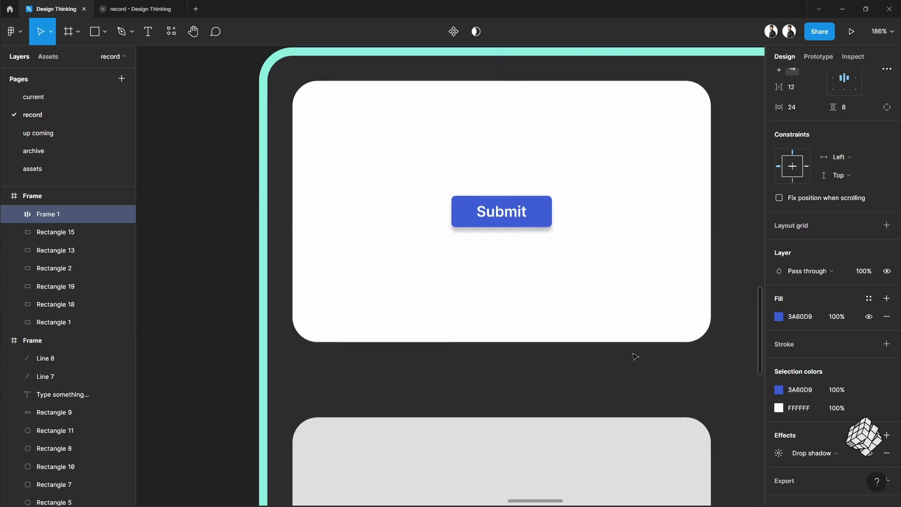
- Reselect the button, open the drop shadow settings and enter 16 for offset and blur
{"action": "scroll", "coordinate": [520, 217], "scroll_direction": "up", "scroll_amount": 3}
{"action": "left_click", "coordinate": [539, 430]}
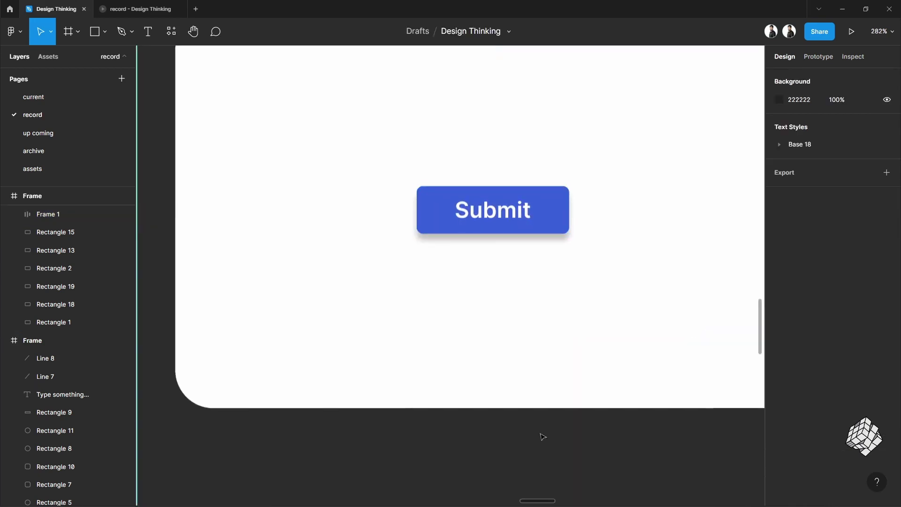
{"action": "scroll", "coordinate": [542, 430], "scroll_direction": "up", "scroll_amount": 2}
{"action": "scroll", "coordinate": [539, 350], "scroll_direction": "right", "scroll_amount": 3}
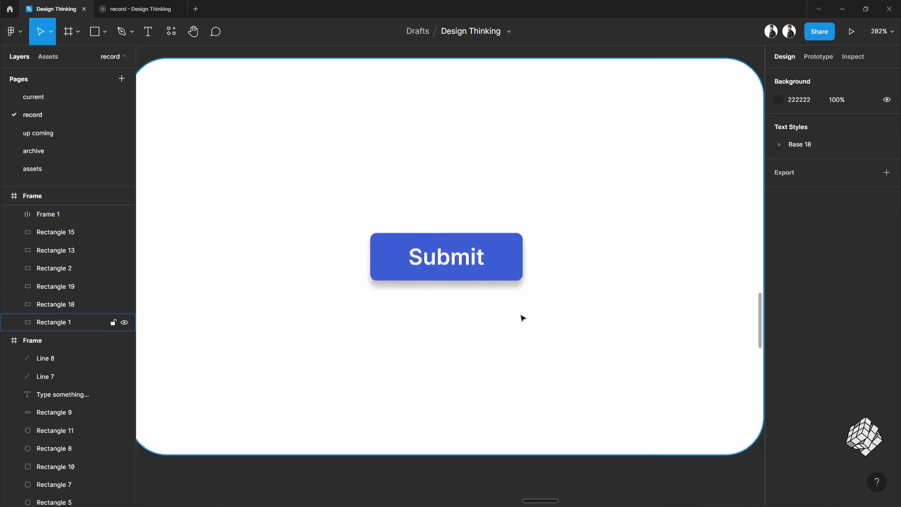
{"action": "left_click", "coordinate": [505, 259]}
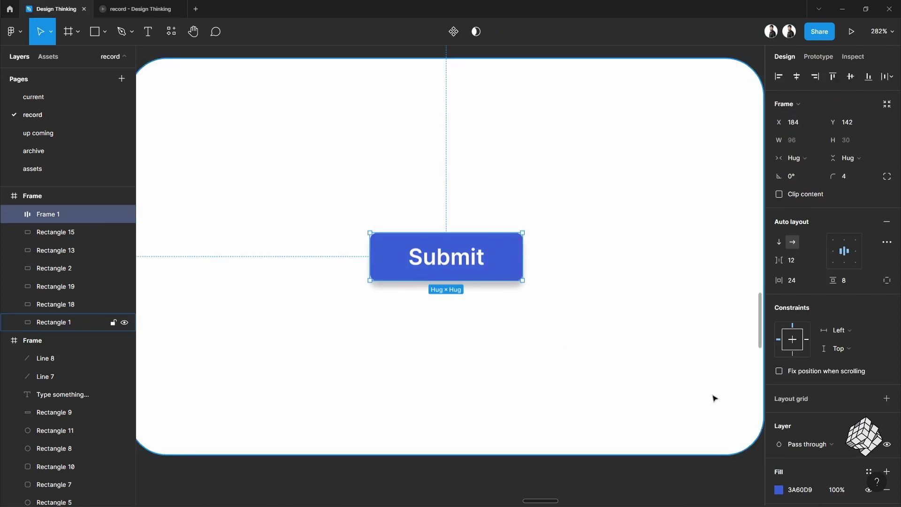
{"action": "scroll", "coordinate": [790, 409], "scroll_direction": "down", "scroll_amount": 4}
{"action": "left_click", "coordinate": [779, 434]}
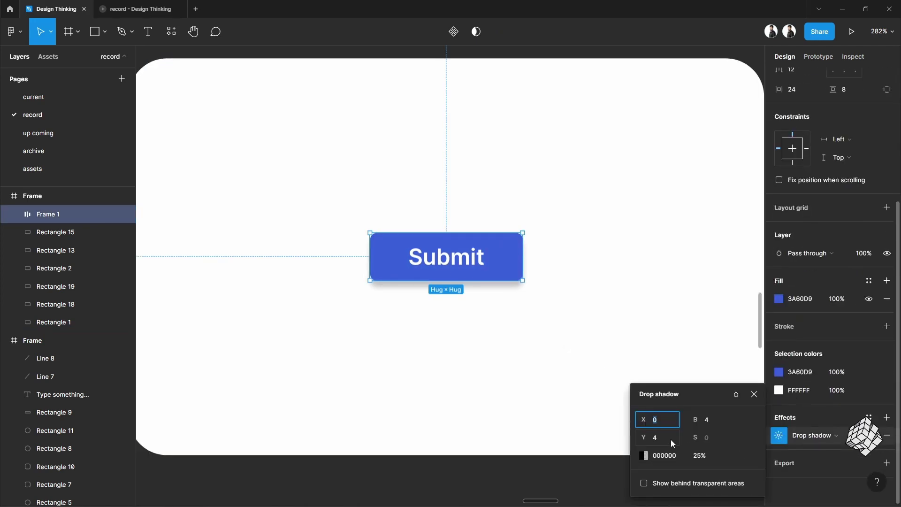
{"action": "left_click", "coordinate": [660, 441]}
{"action": "type", "text": "16"}
{"action": "left_click", "coordinate": [712, 424]}
{"action": "type", "text": "16"}
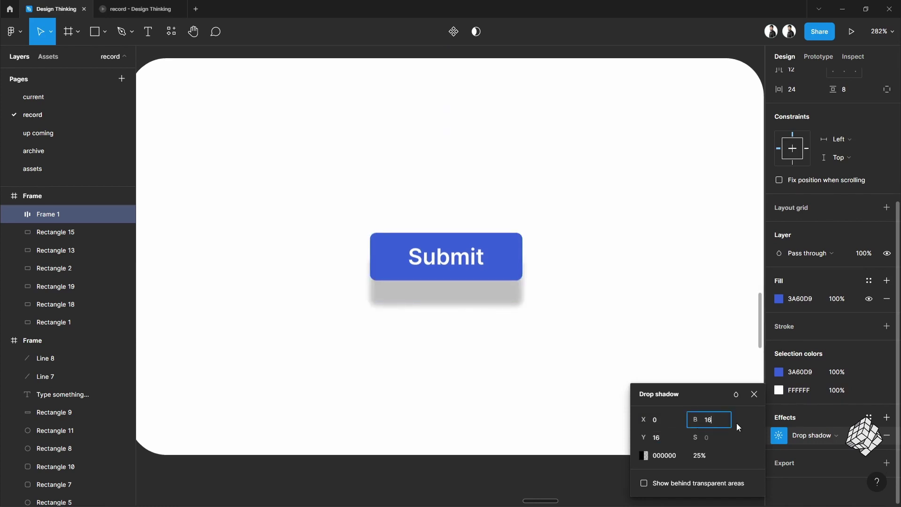
{"action": "key", "text": "Return"}
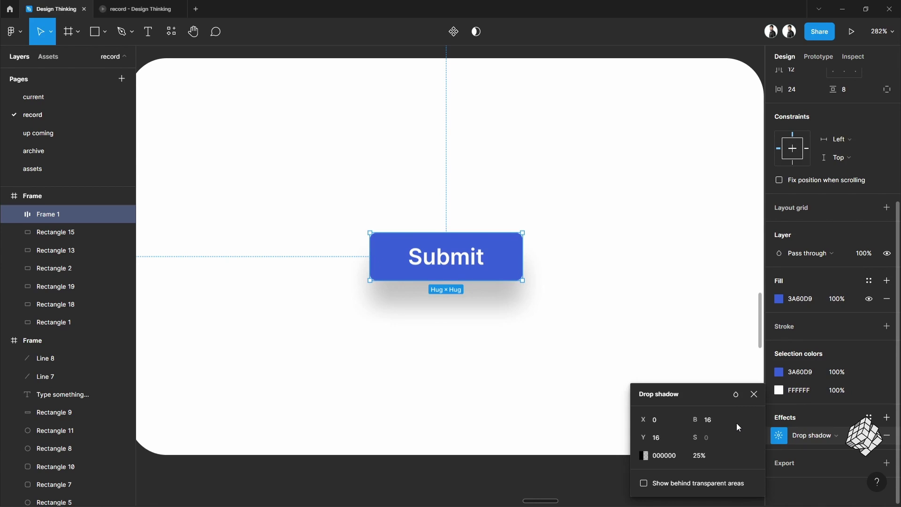
- Correct the drop shadow to X 2, Y 2 and blur 1
{"action": "left_click", "coordinate": [669, 440]}
{"action": "left_click", "coordinate": [668, 425]}
{"action": "type", "text": "2"}
{"action": "key", "text": "Return"}
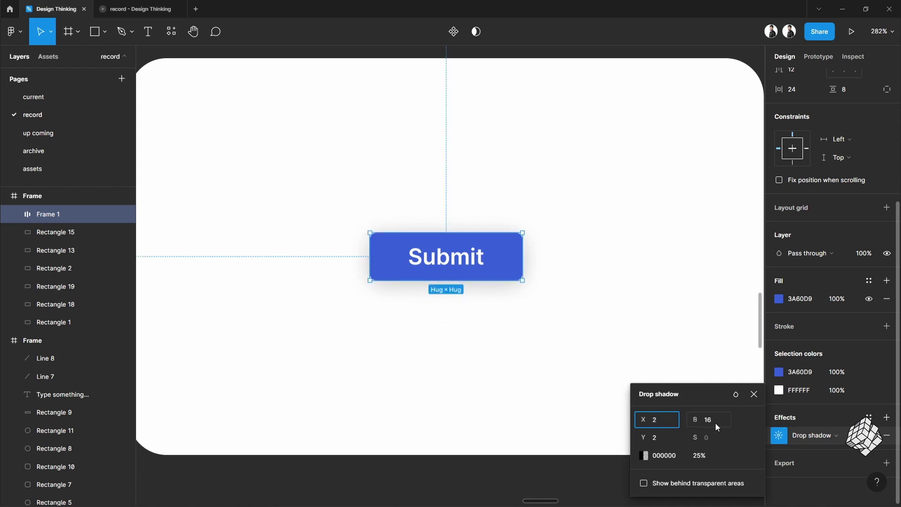
{"action": "left_click", "coordinate": [717, 422]}
{"action": "type", "text": "1"}
{"action": "key", "text": "Return"}
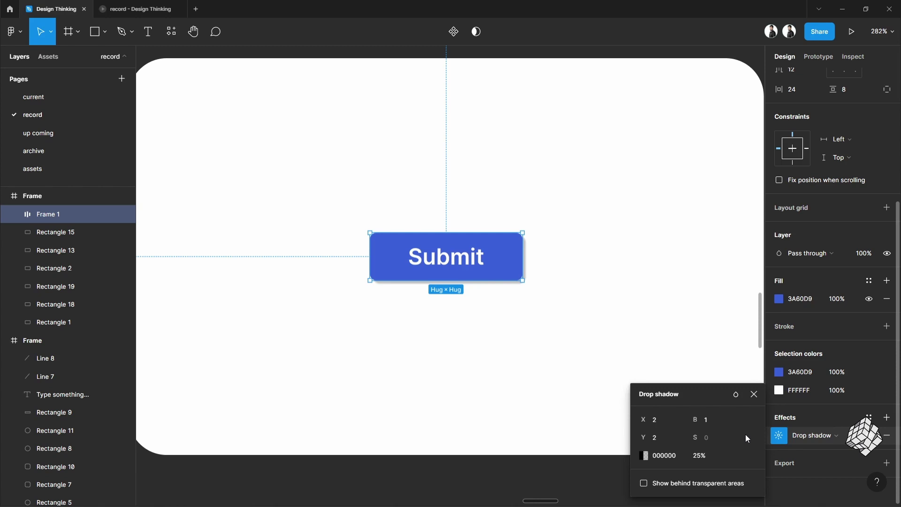
- Alt-drag a copy of the shadowed Submit button into the dark grey card, near its lower middle
{"action": "scroll", "coordinate": [623, 298], "scroll_direction": "up", "scroll_amount": 1}
{"action": "scroll", "coordinate": [624, 298], "scroll_direction": "left", "scroll_amount": 1}
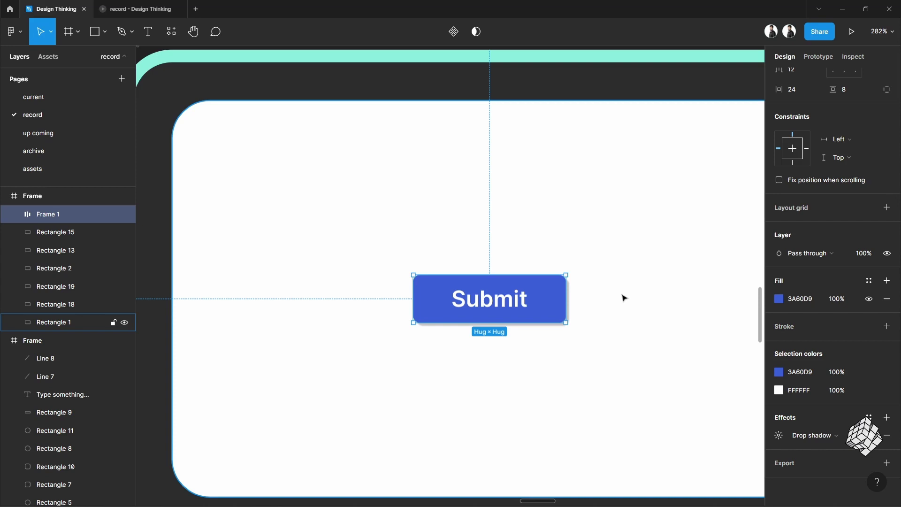
{"action": "scroll", "coordinate": [467, 382], "scroll_direction": "right", "scroll_amount": 6}
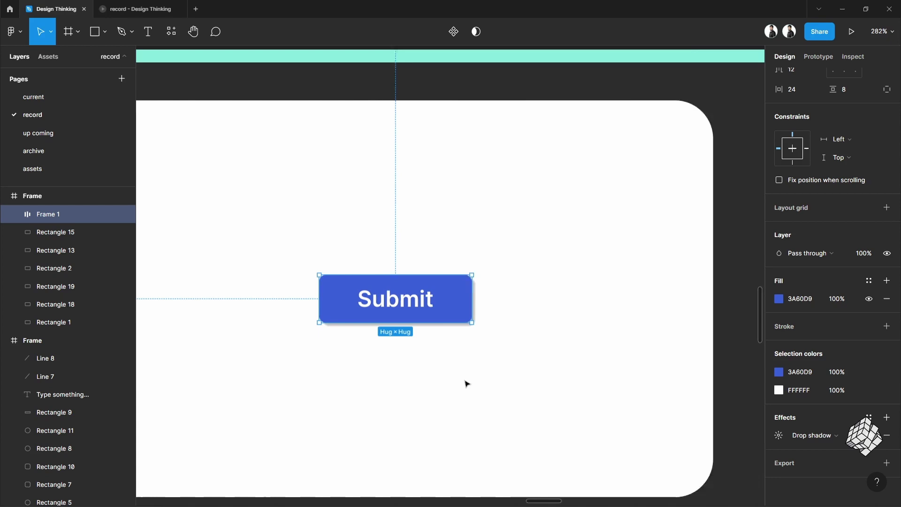
{"action": "scroll", "coordinate": [467, 384], "scroll_direction": "right", "scroll_amount": 2}
{"action": "left_click", "coordinate": [171, 299]}
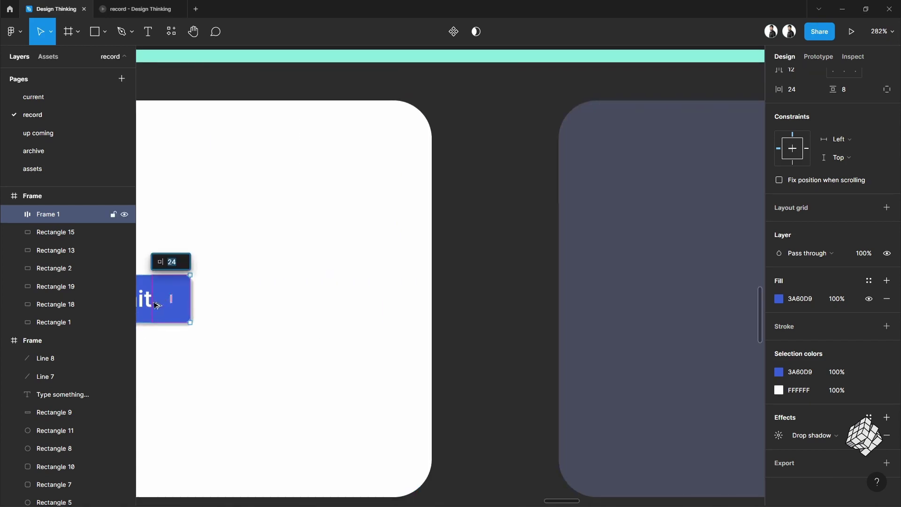
{"action": "left_click_drag", "start_coordinate": [172, 308], "coordinate": [695, 336]}
{"action": "left_click_drag", "start_coordinate": [686, 425], "coordinate": [354, 358]}
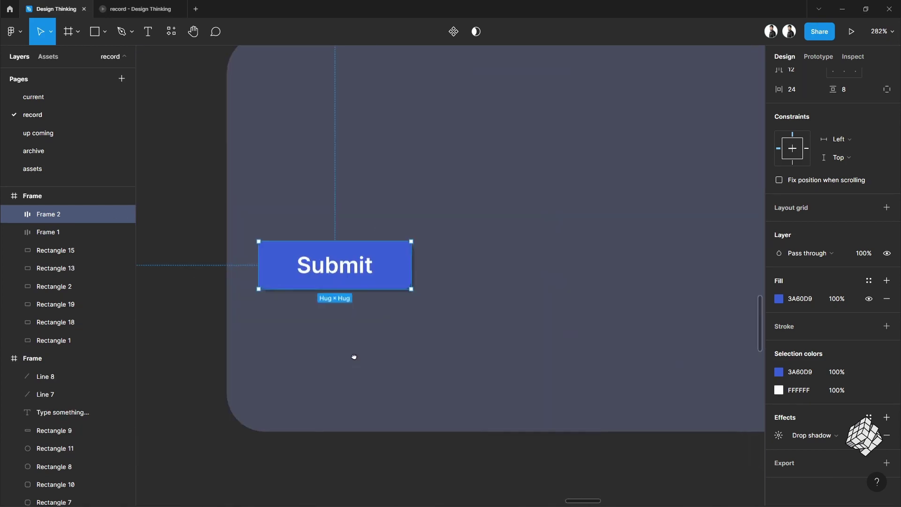
{"action": "left_click_drag", "start_coordinate": [333, 274], "coordinate": [543, 308]}
{"action": "scroll", "coordinate": [606, 358], "scroll_direction": "up", "scroll_amount": 2}
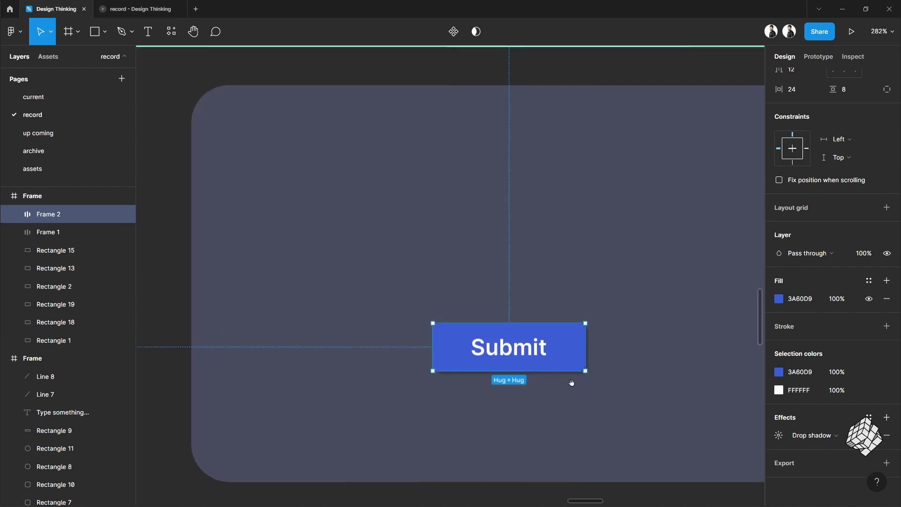
{"action": "left_click_drag", "start_coordinate": [522, 347], "coordinate": [522, 373]}
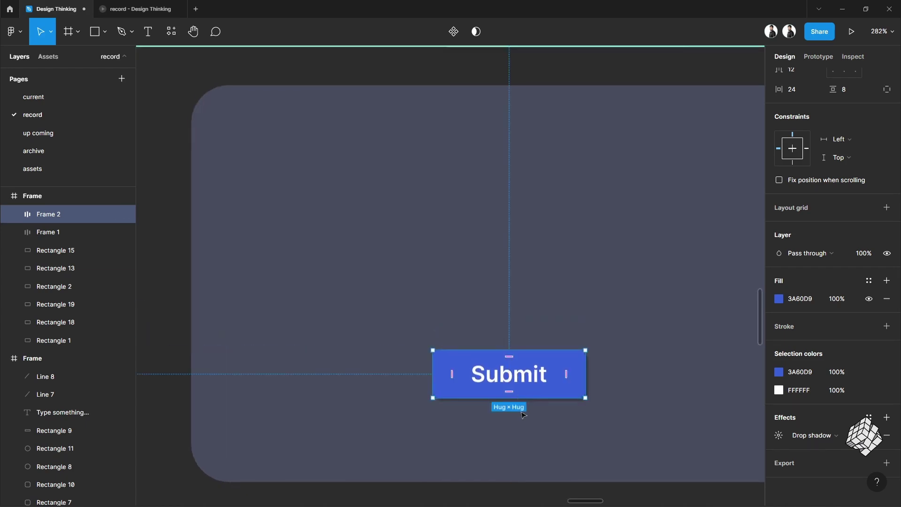
{"action": "scroll", "coordinate": [521, 406], "scroll_direction": "up", "scroll_amount": 3}
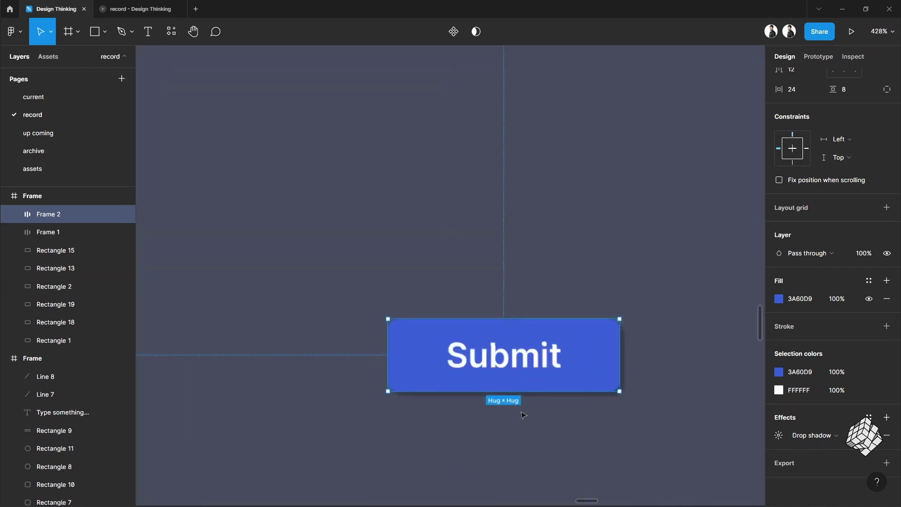
- Remove the copy's drop shadow and add a 7795F2 outline, a lighter version of its blue
{"action": "left_click", "coordinate": [888, 437]}
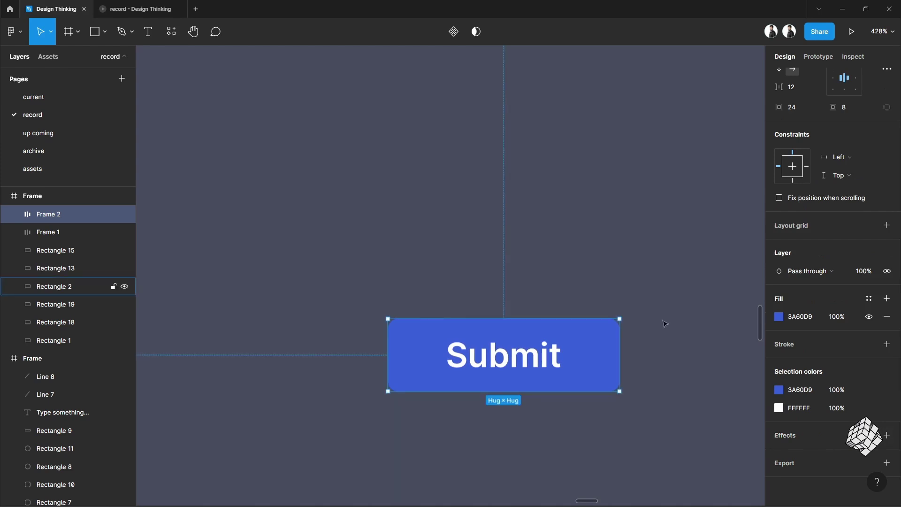
{"action": "left_click", "coordinate": [798, 344]}
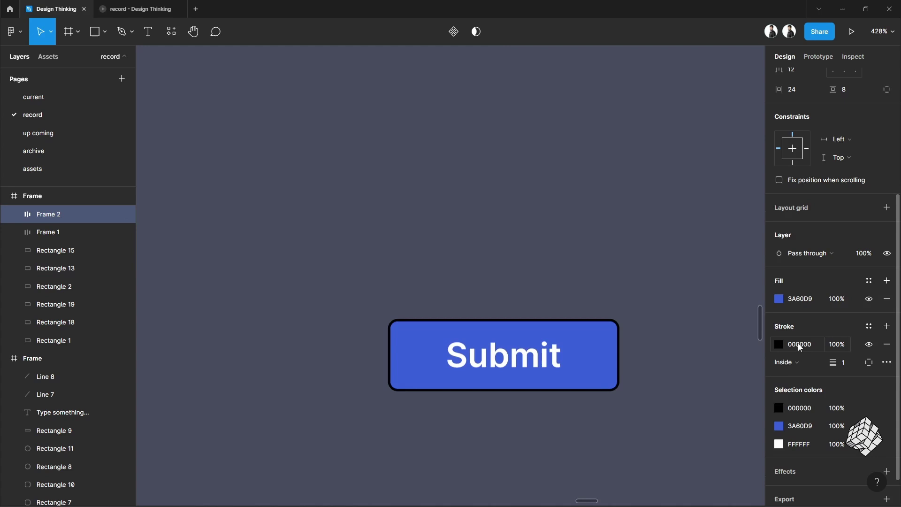
{"action": "left_click", "coordinate": [774, 345]}
{"action": "key", "text": "i"}
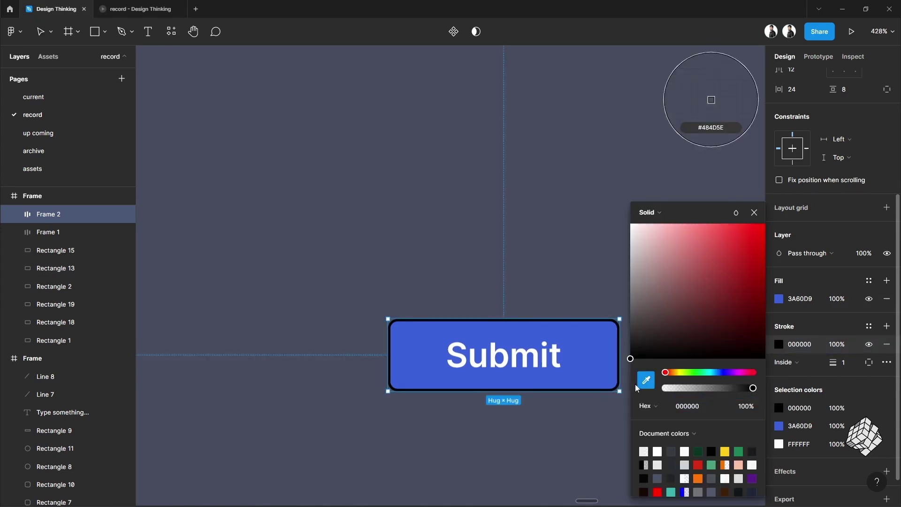
{"action": "left_click", "coordinate": [595, 348]}
{"action": "left_click", "coordinate": [729, 240]}
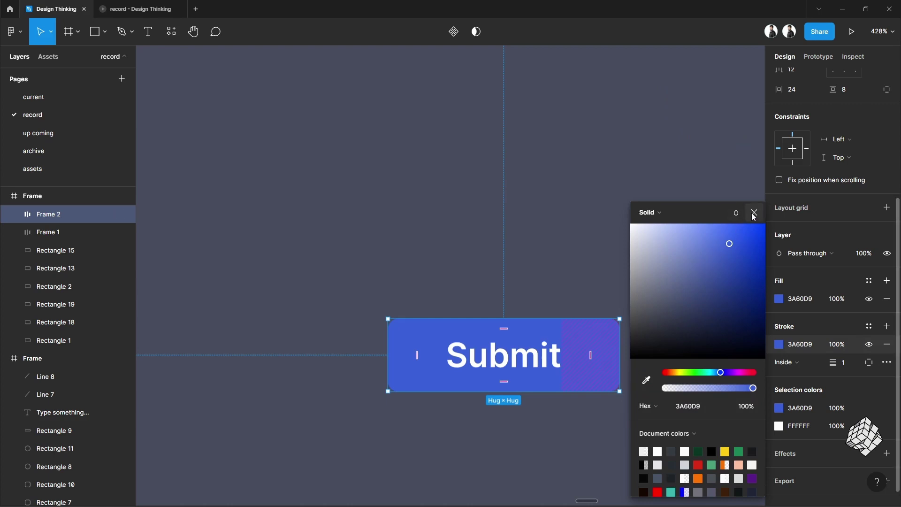
{"action": "left_click", "coordinate": [699, 231]}
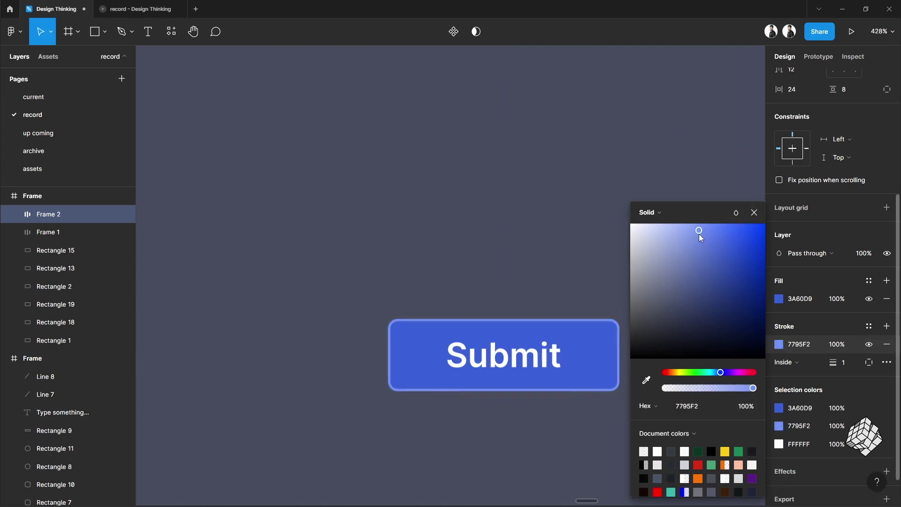
{"action": "left_click", "coordinate": [755, 212]}
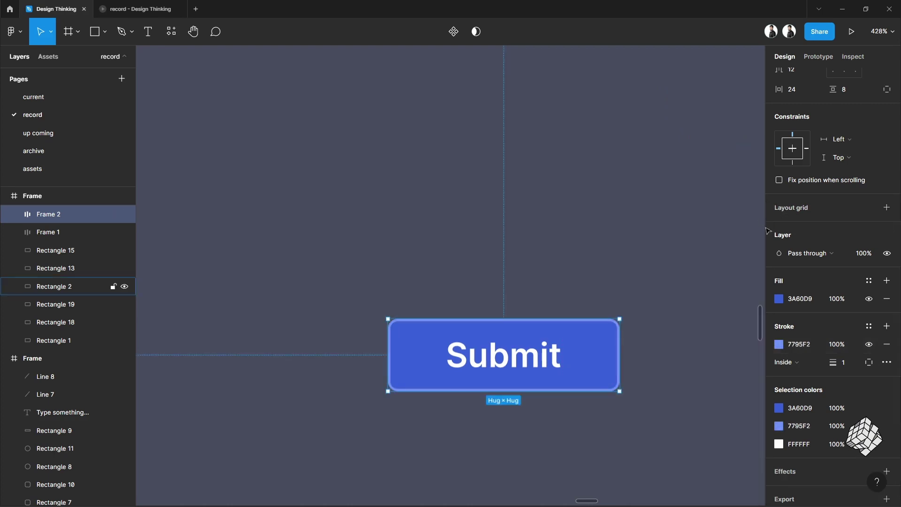
- Limit the outline to the top edge only, then reselect the Submit button
{"action": "left_click", "coordinate": [868, 363]}
{"action": "left_click", "coordinate": [870, 399]}
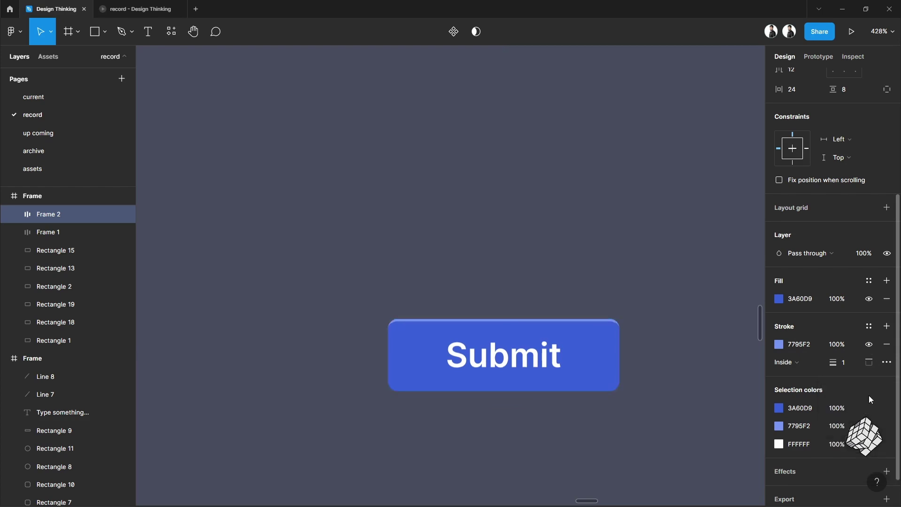
{"action": "left_click", "coordinate": [683, 302]}
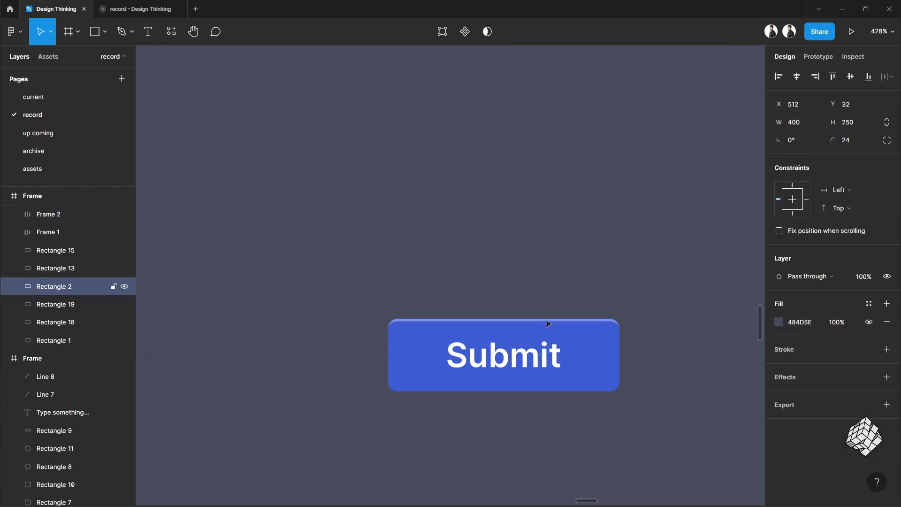
{"action": "left_click", "coordinate": [537, 358]}
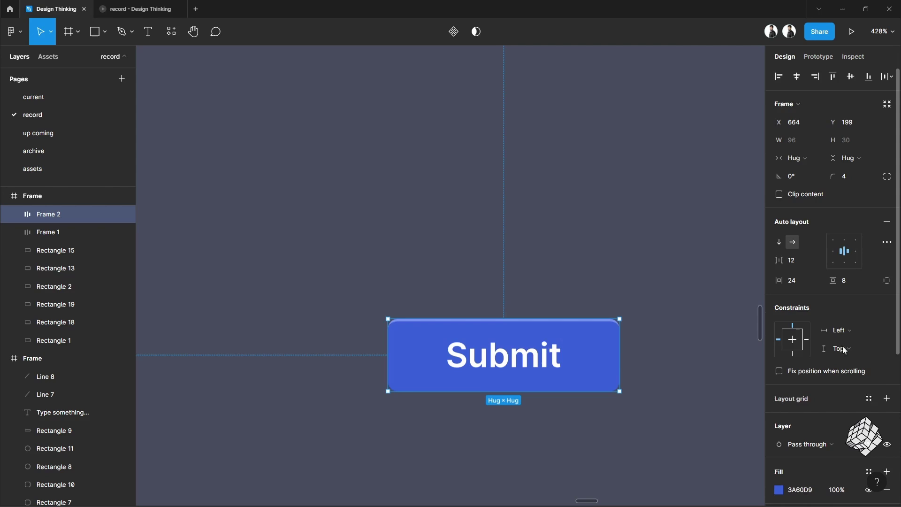
{"action": "scroll", "coordinate": [852, 376], "scroll_direction": "down", "scroll_amount": 3}
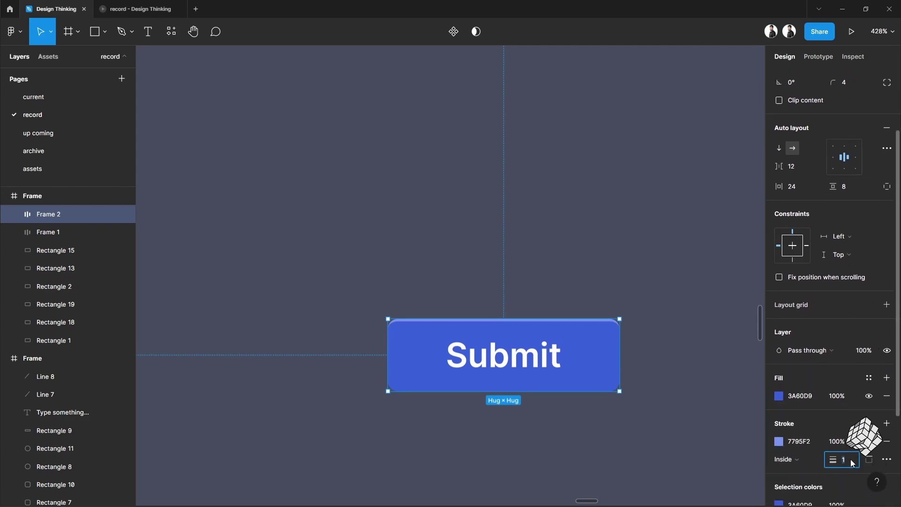
- Draw a 202×127 rectangle above the Submit button, centre it, and give it 4 px corners
{"action": "left_click", "coordinate": [626, 336]}
{"action": "scroll", "coordinate": [521, 304], "scroll_direction": "down", "scroll_amount": 5}
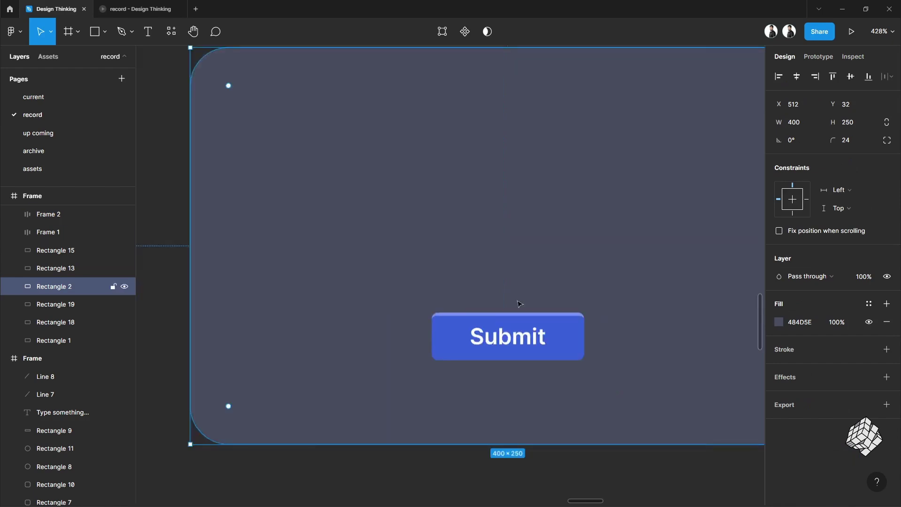
{"action": "scroll", "coordinate": [538, 284], "scroll_direction": "up", "scroll_amount": 1}
{"action": "scroll", "coordinate": [535, 291], "scroll_direction": "up", "scroll_amount": 3}
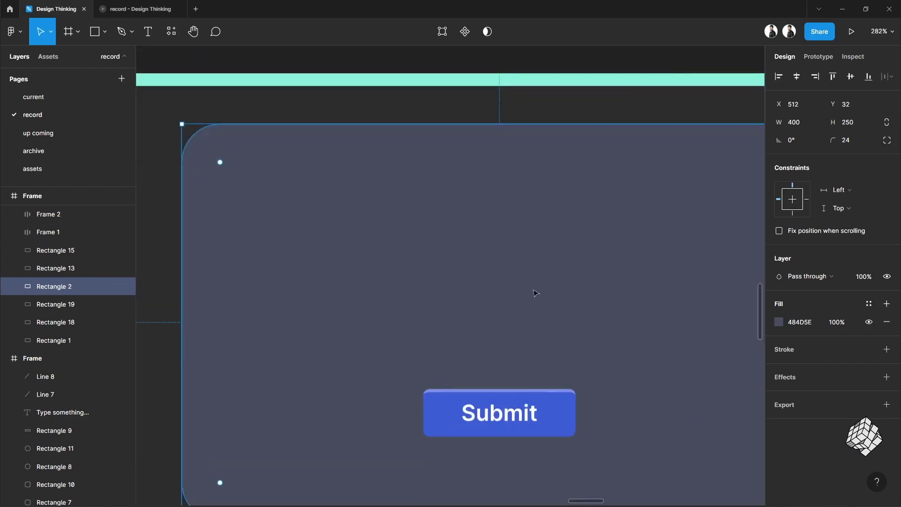
{"action": "scroll", "coordinate": [535, 293], "scroll_direction": "down", "scroll_amount": 2}
{"action": "key", "text": "r"}
{"action": "scroll", "coordinate": [423, 193], "scroll_direction": "right", "scroll_amount": 2}
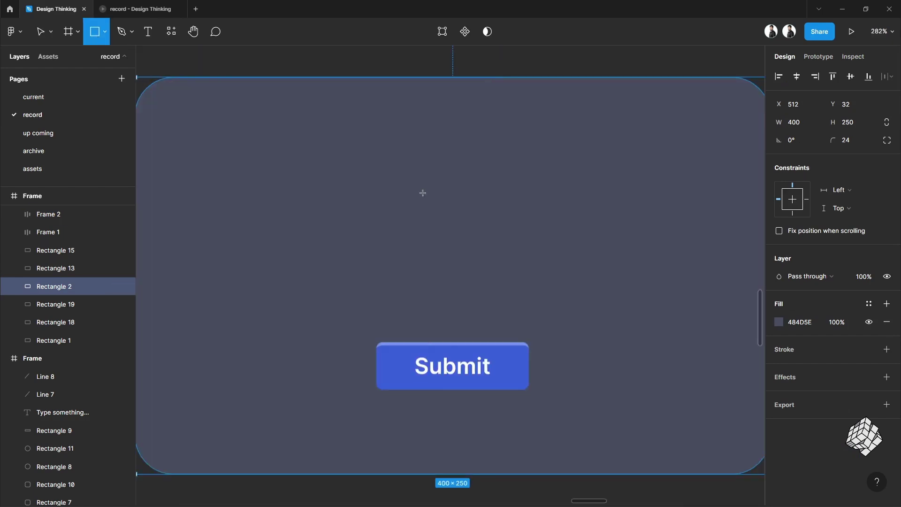
{"action": "left_click_drag", "start_coordinate": [302, 112], "coordinate": [622, 314]}
{"action": "left_click_drag", "start_coordinate": [485, 219], "coordinate": [479, 220]}
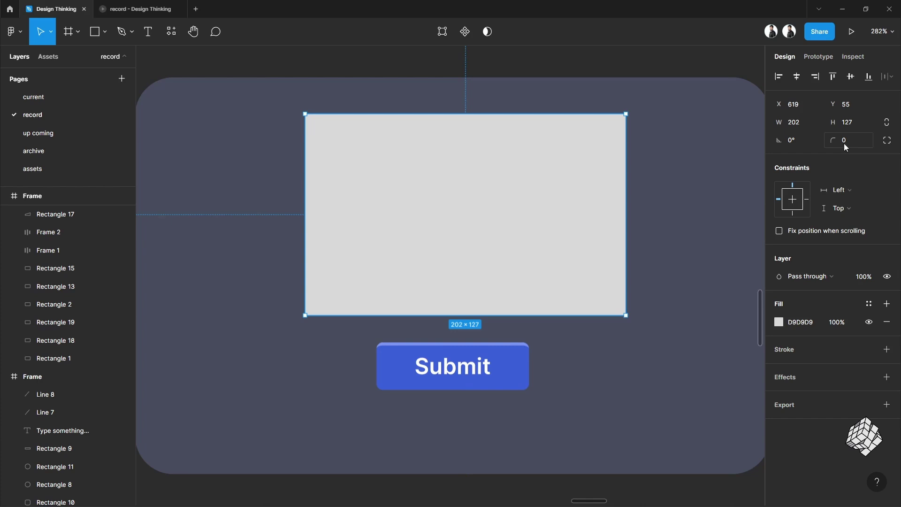
{"action": "type", "text": "4"}
{"action": "key", "text": "Return"}
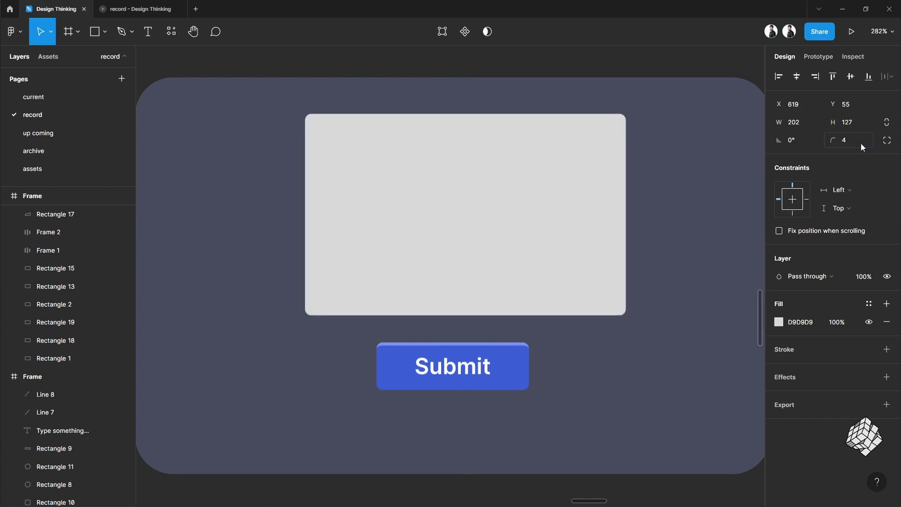
- Fill the rectangle with 363B4C, a darker shade of the sampled card colour
{"action": "left_click", "coordinate": [566, 210]}
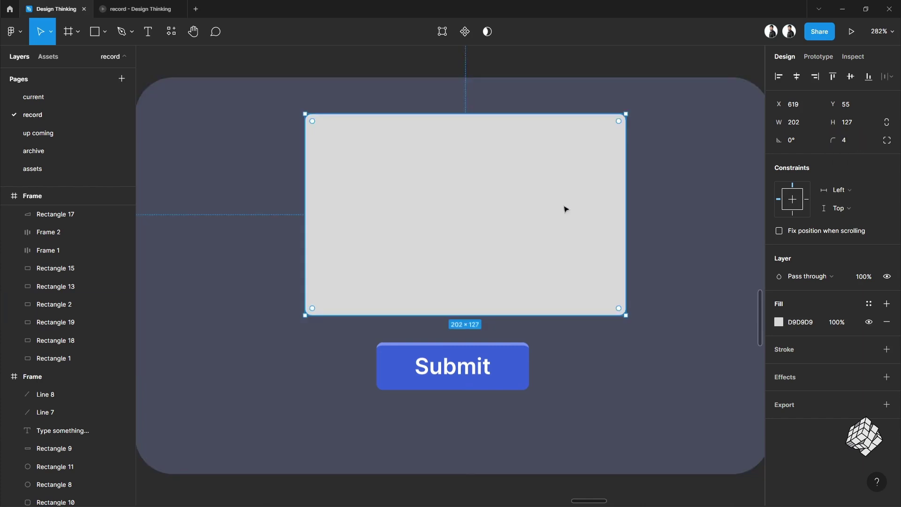
{"action": "key", "text": "i"}
{"action": "left_click", "coordinate": [674, 207]}
{"action": "left_click", "coordinate": [778, 322]}
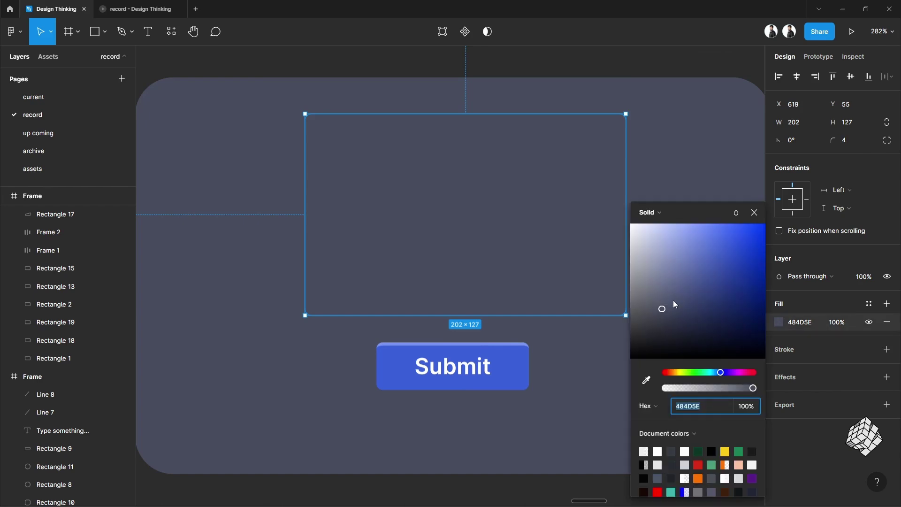
{"action": "left_click_drag", "start_coordinate": [673, 300], "coordinate": [672, 326]}
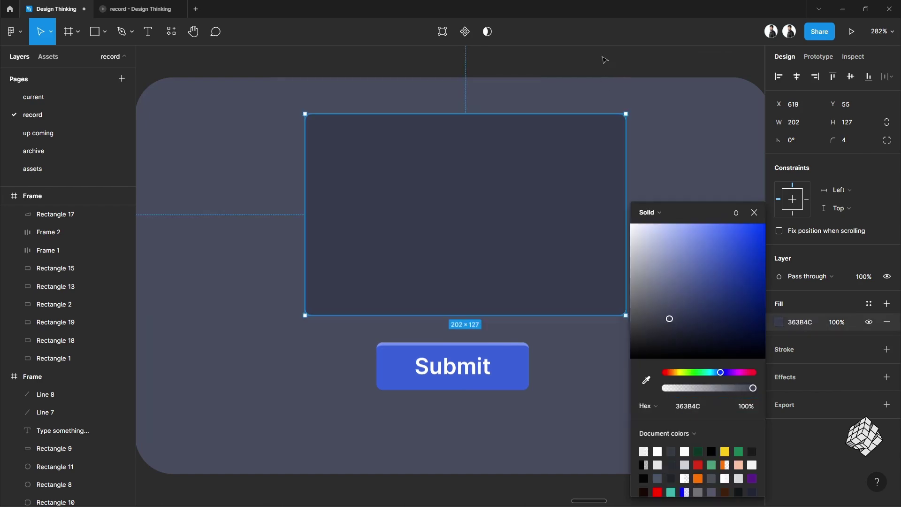
{"action": "left_click", "coordinate": [553, 175]}
{"action": "left_click", "coordinate": [552, 174]}
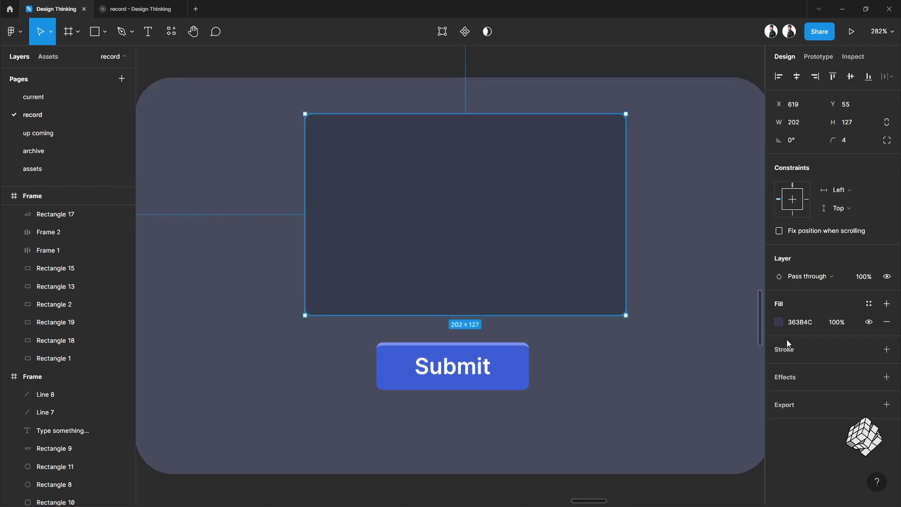
- Add a 2 px 61677D stroke on the rectangle's bottom edge only
{"action": "left_click", "coordinate": [807, 350]}
{"action": "left_click", "coordinate": [779, 368]}
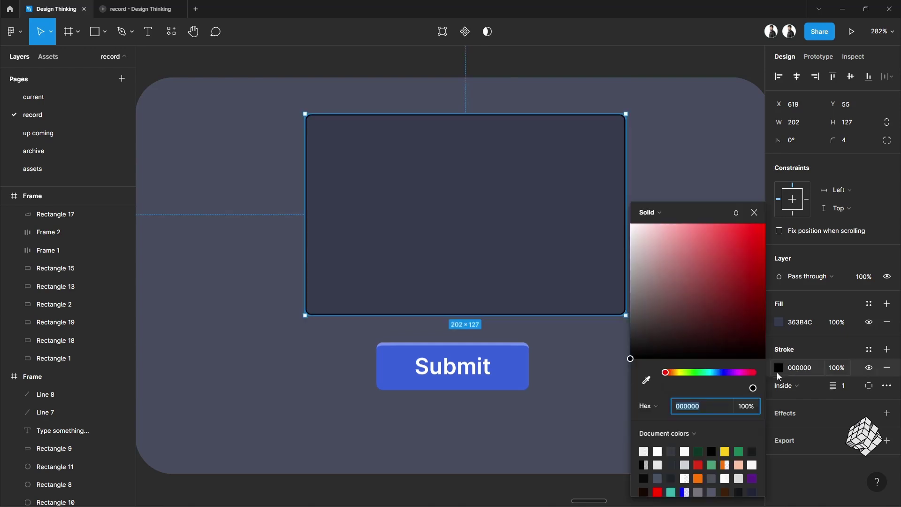
{"action": "left_click", "coordinate": [646, 380]}
{"action": "left_click", "coordinate": [538, 270]}
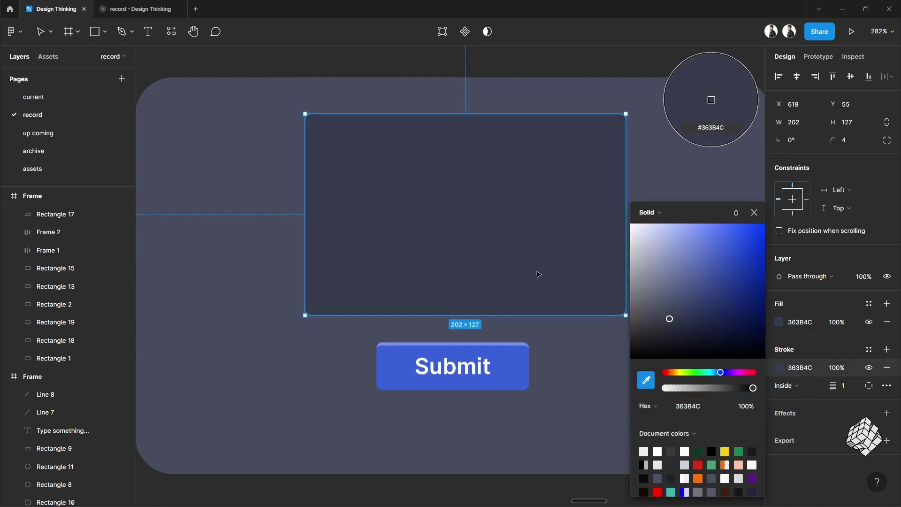
{"action": "left_click_drag", "start_coordinate": [669, 322], "coordinate": [662, 298]}
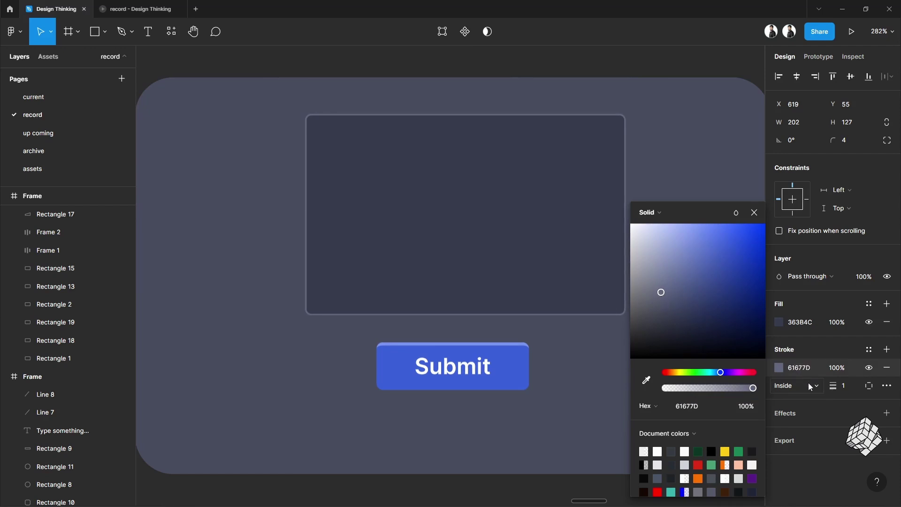
{"action": "left_click", "coordinate": [870, 386]}
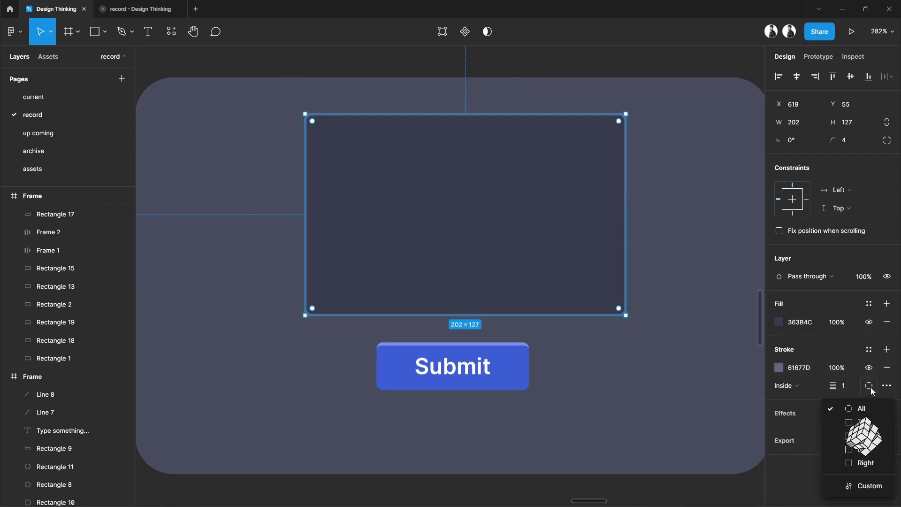
{"action": "left_click", "coordinate": [859, 436]}
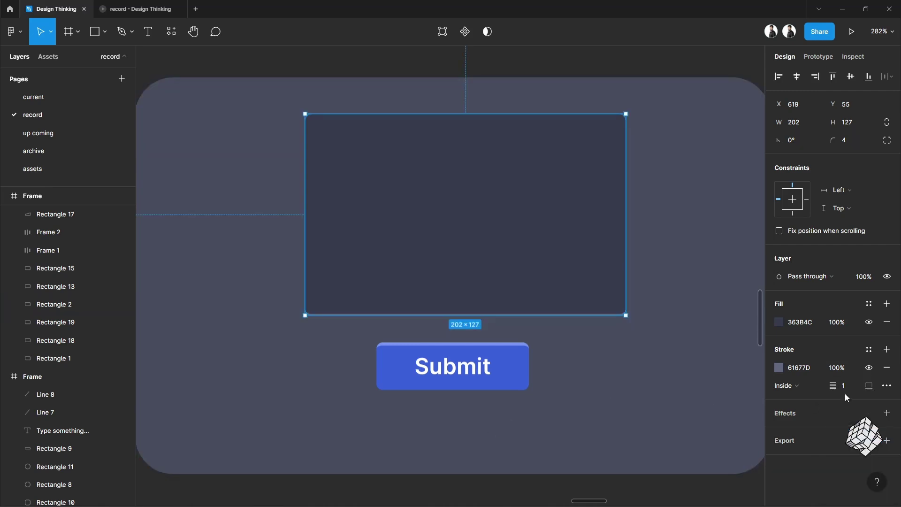
{"action": "type", "text": "2"}
{"action": "key", "text": "Return"}
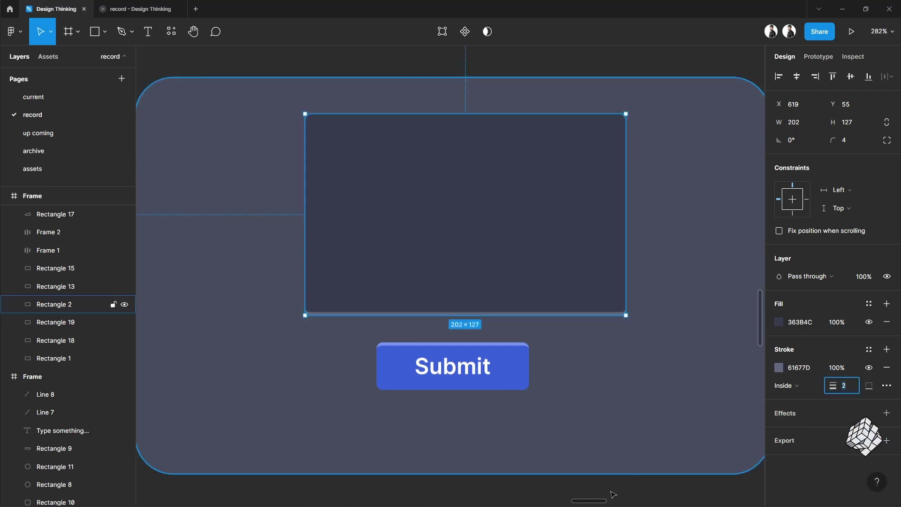
{"action": "left_click", "coordinate": [620, 490]}
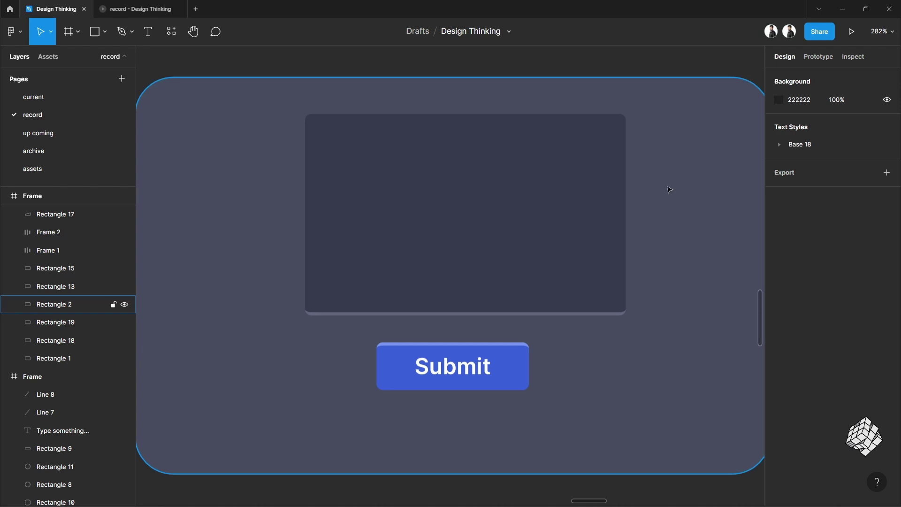
{"action": "left_click", "coordinate": [525, 209]}
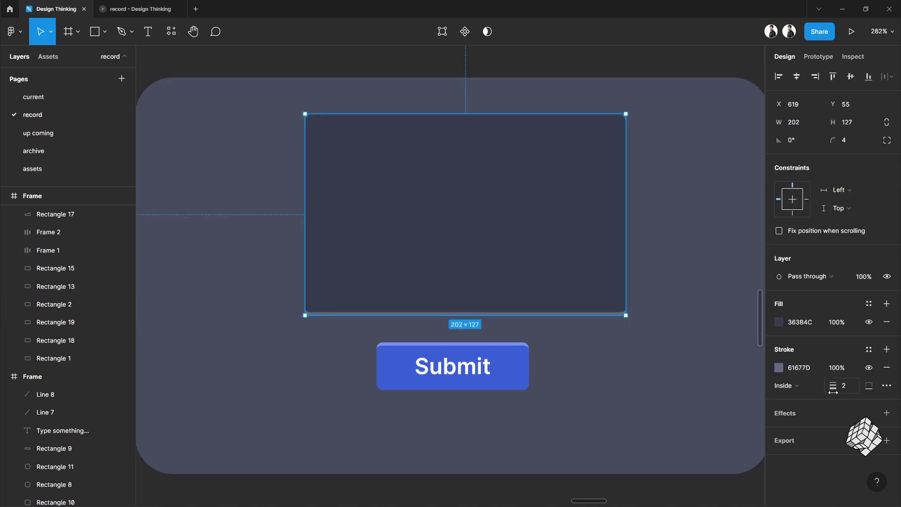
- Add a shadow effect to the dark panel and change it to an inner shadow
{"action": "left_click", "coordinate": [803, 420]}
{"action": "left_click", "coordinate": [780, 432]}
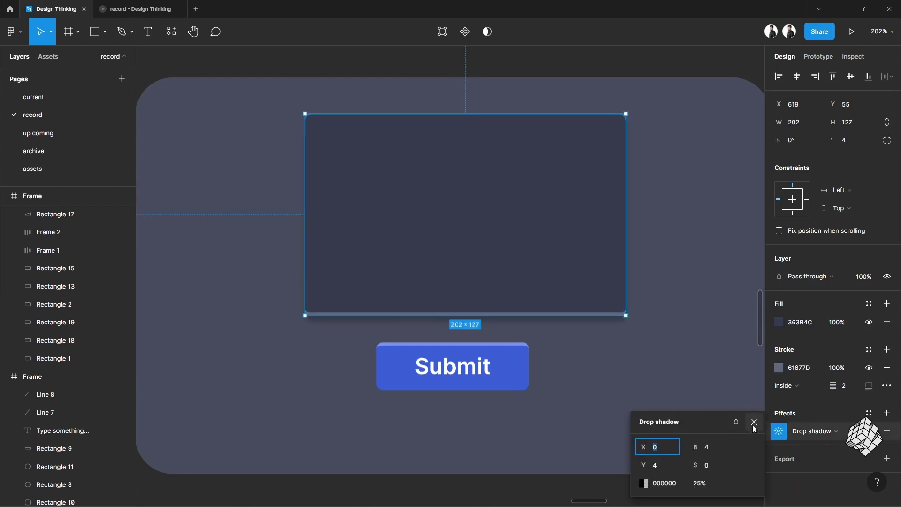
{"action": "left_click", "coordinate": [817, 435]}
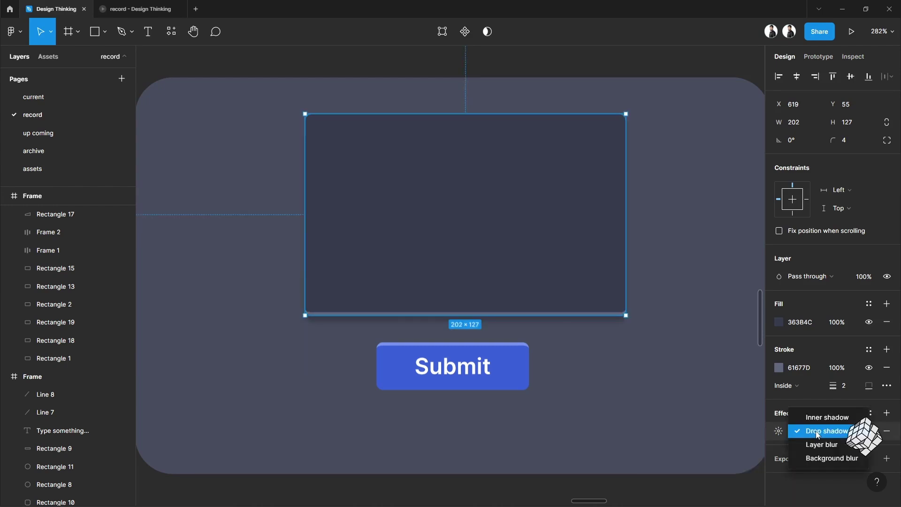
{"action": "left_click", "coordinate": [840, 417]}
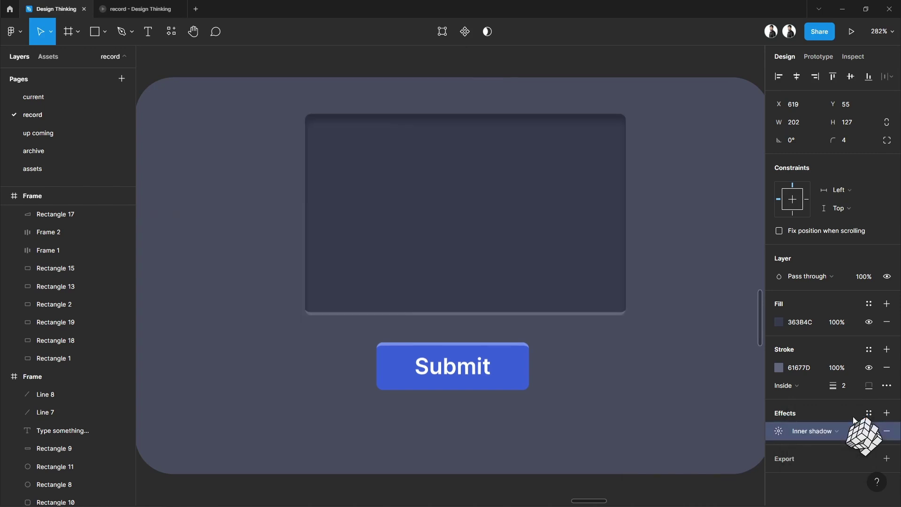
{"action": "left_click", "coordinate": [780, 433]}
- Set the inner shadow to Y 2, blur 1 and 10% opacity, then deselect
{"action": "left_click", "coordinate": [665, 464]}
{"action": "key", "text": "Down"}
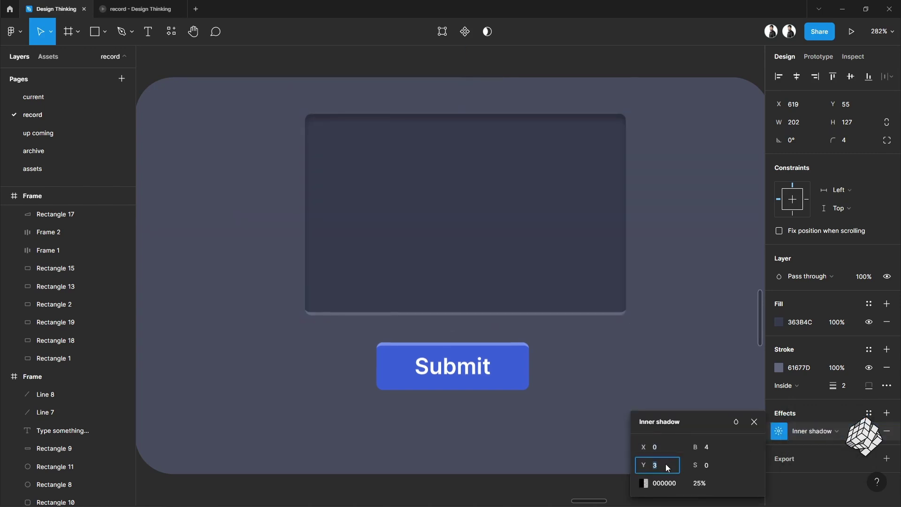
{"action": "left_click", "coordinate": [722, 449]}
{"action": "key", "text": "Down"}
{"action": "key", "text": "Down"}
{"action": "left_click", "coordinate": [694, 483]}
{"action": "type", "text": "10"}
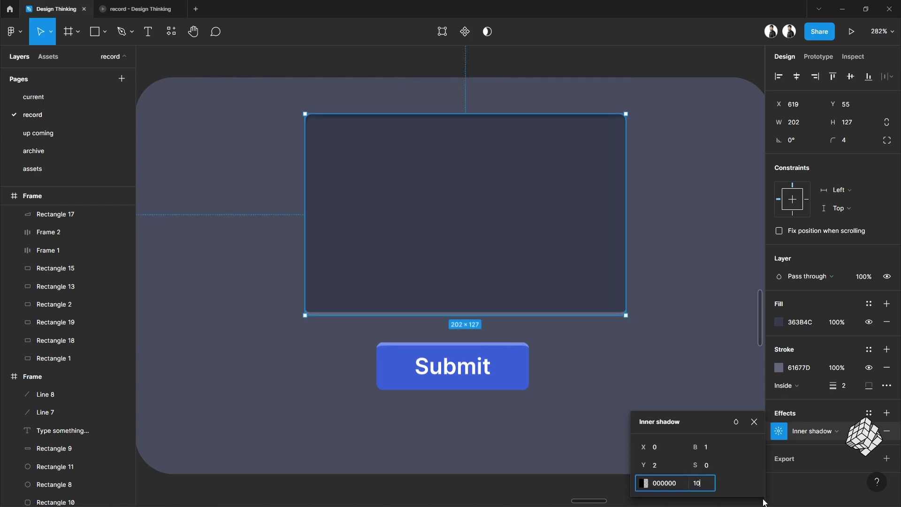
{"action": "key", "text": "Return"}
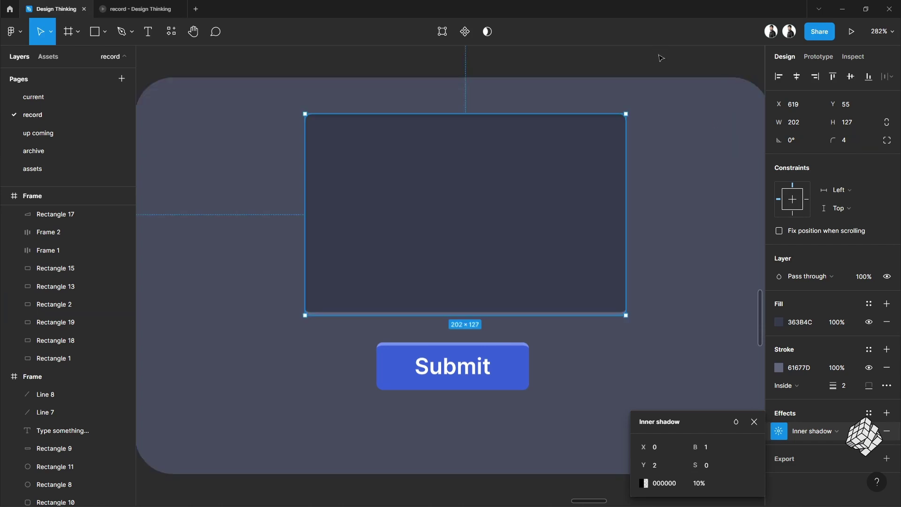
{"action": "left_click", "coordinate": [654, 74]}
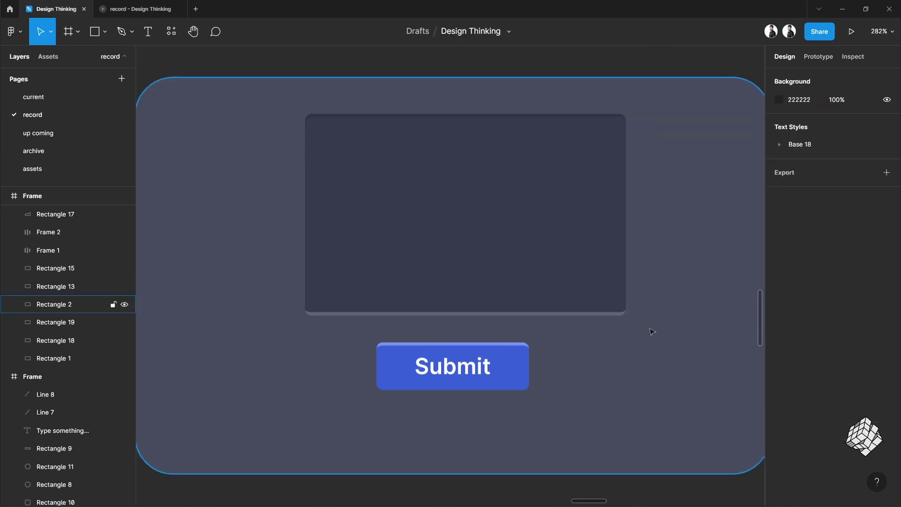
- Select the Submit button on the dark card and add a drop shadow
{"action": "left_click", "coordinate": [519, 354]}
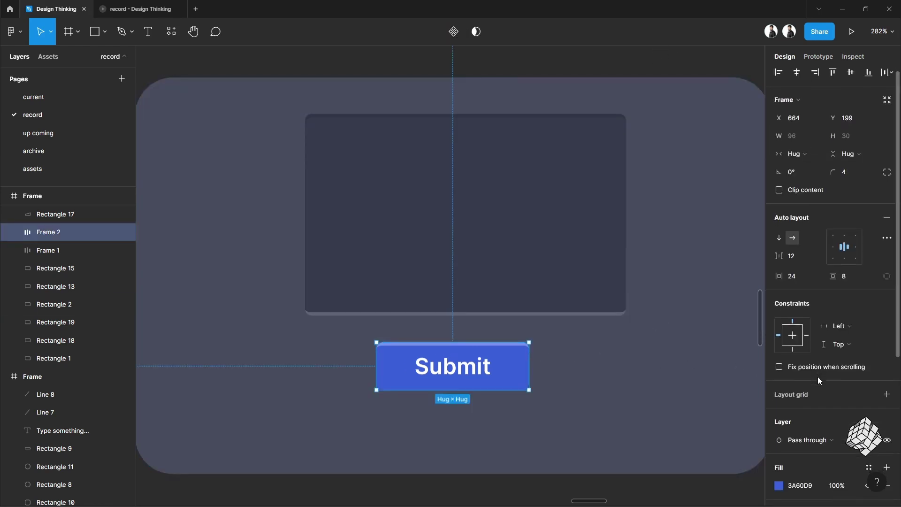
{"action": "scroll", "coordinate": [817, 376], "scroll_direction": "down", "scroll_amount": 4}
{"action": "scroll", "coordinate": [801, 455], "scroll_direction": "down", "scroll_amount": 1}
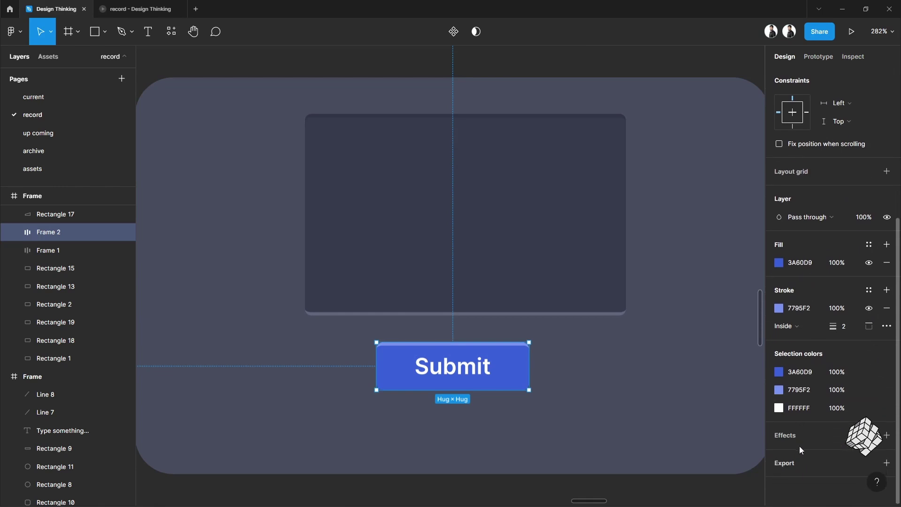
{"action": "left_click", "coordinate": [799, 438]}
{"action": "left_click", "coordinate": [779, 455]}
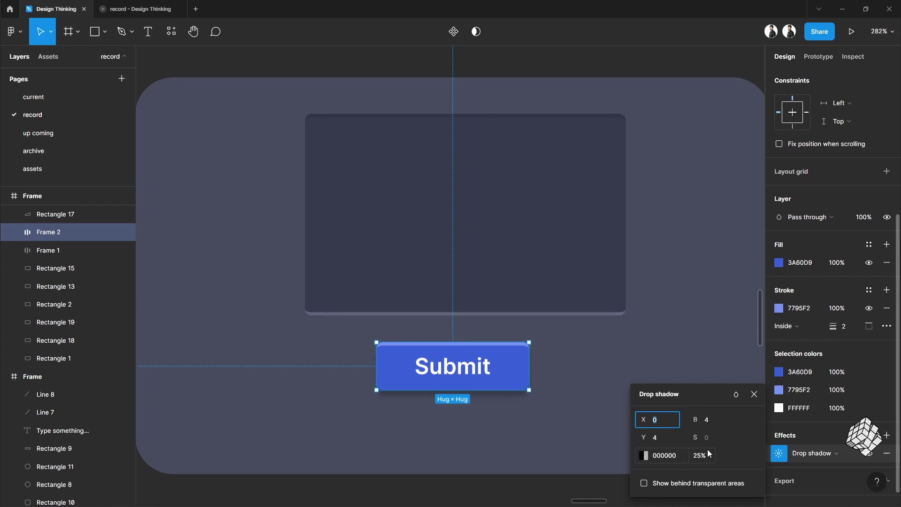
- Set the drop shadow to Y 2 and blur 3, then deselect
{"action": "left_click", "coordinate": [670, 439]}
{"action": "type", "text": "2"}
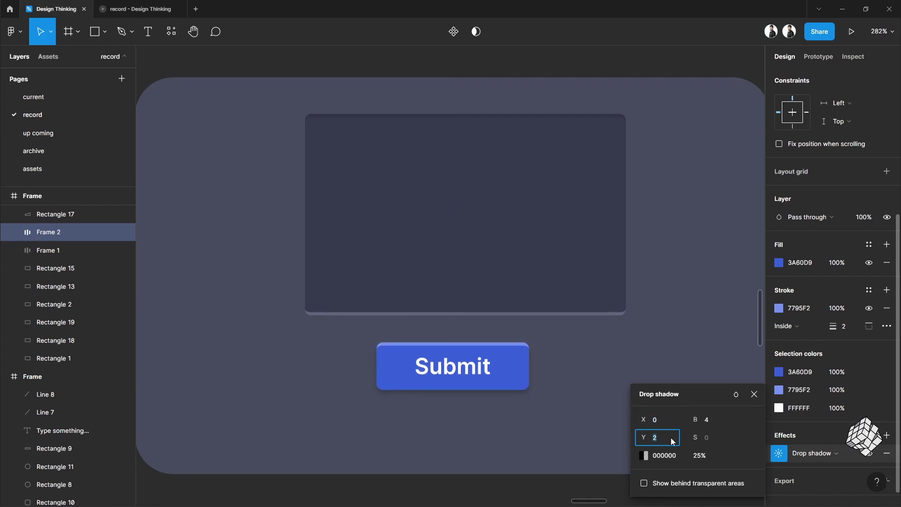
{"action": "left_click", "coordinate": [715, 418]}
{"action": "type", "text": "3"}
{"action": "left_click", "coordinate": [712, 326]}
{"action": "scroll", "coordinate": [566, 352], "scroll_direction": "down", "scroll_amount": 5}
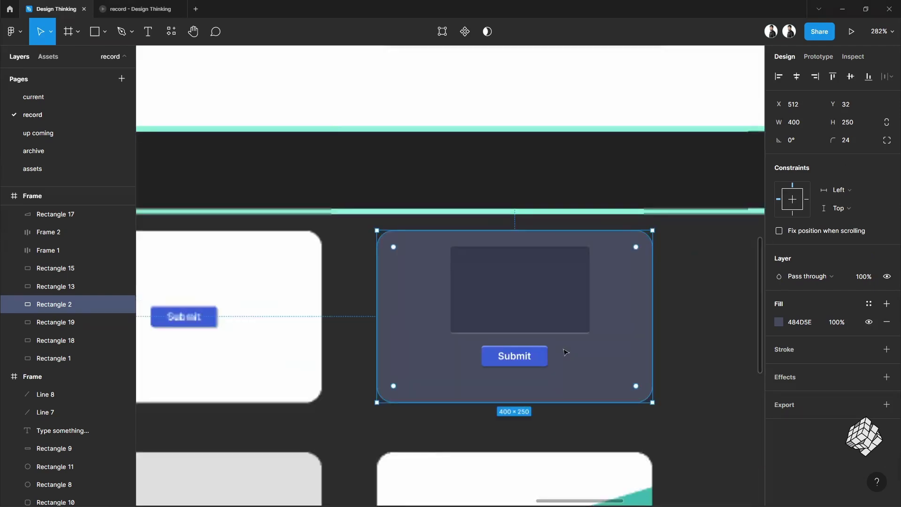
{"action": "key", "text": "Escape"}
{"action": "scroll", "coordinate": [537, 382], "scroll_direction": "up", "scroll_amount": 3}
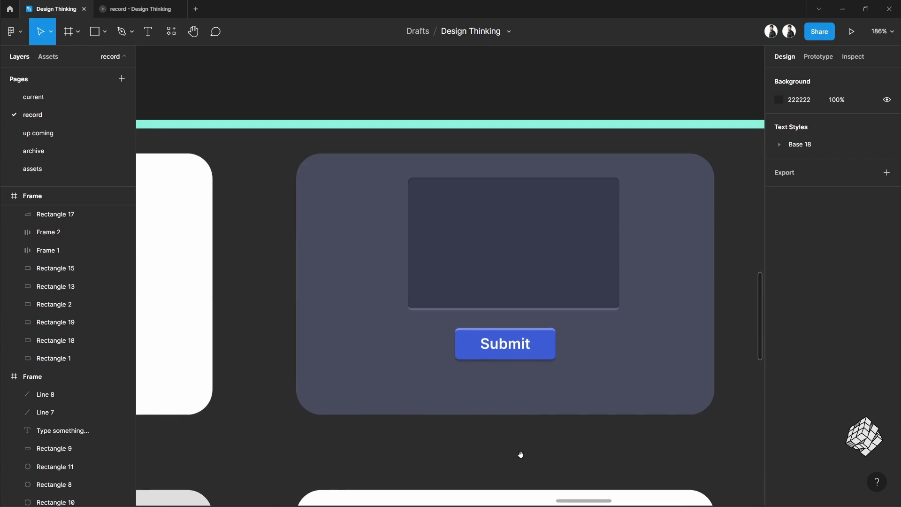
- Alt-drag a copy of the Submit button onto the light grey card and move it lower
{"action": "left_click_drag", "start_coordinate": [529, 445], "coordinate": [636, 364]}
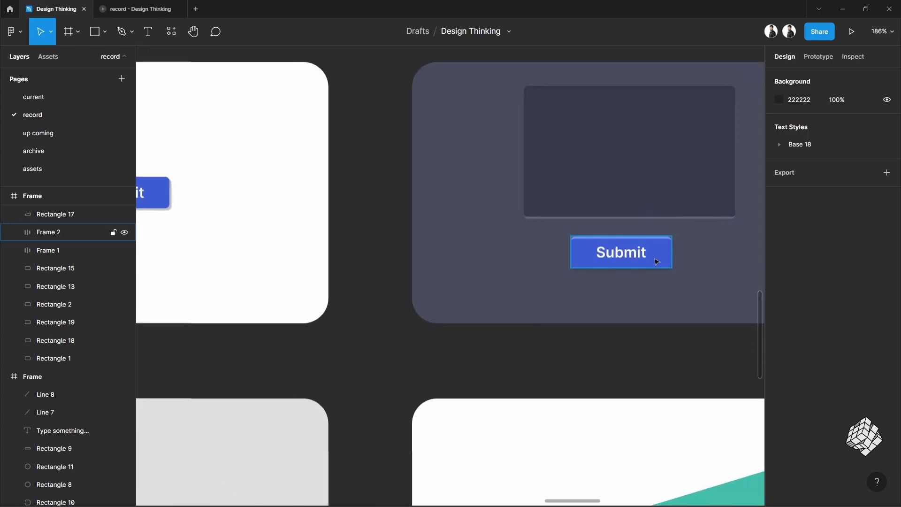
{"action": "left_click_drag", "start_coordinate": [657, 262], "coordinate": [209, 495]}
{"action": "left_click_drag", "start_coordinate": [322, 429], "coordinate": [561, 215]}
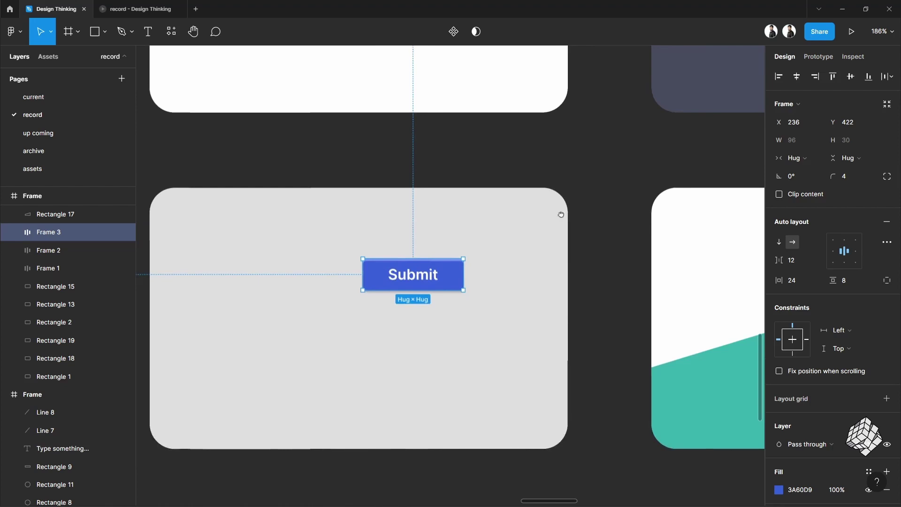
{"action": "scroll", "coordinate": [308, 330], "scroll_direction": "up", "scroll_amount": 5}
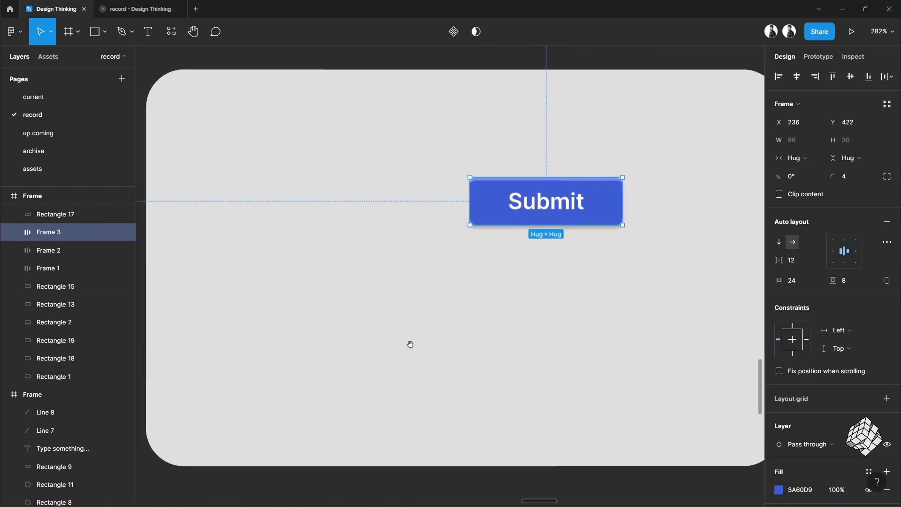
{"action": "scroll", "coordinate": [411, 347], "scroll_direction": "down", "scroll_amount": 3}
{"action": "left_click_drag", "start_coordinate": [500, 252], "coordinate": [446, 363]}
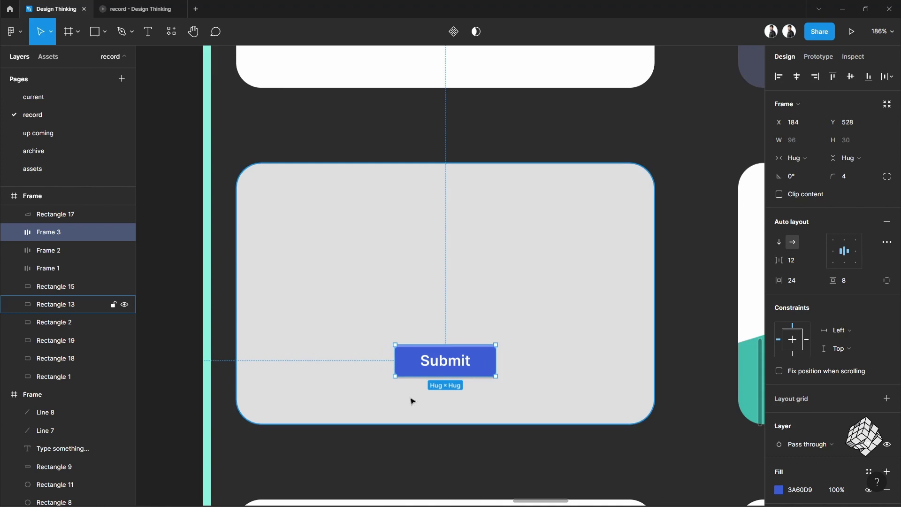
- Remove the copied button's drop shadow and border stroke
{"action": "scroll", "coordinate": [874, 448], "scroll_direction": "down", "scroll_amount": 5}
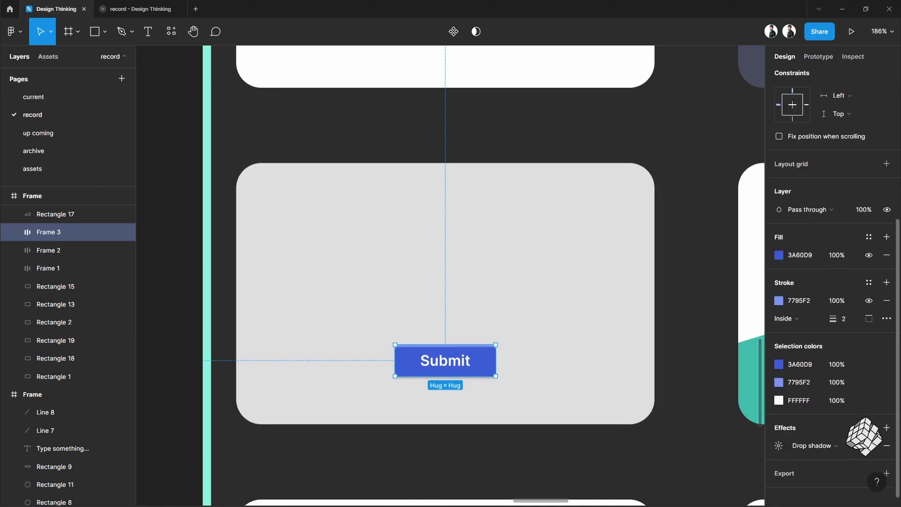
{"action": "left_click", "coordinate": [886, 447]}
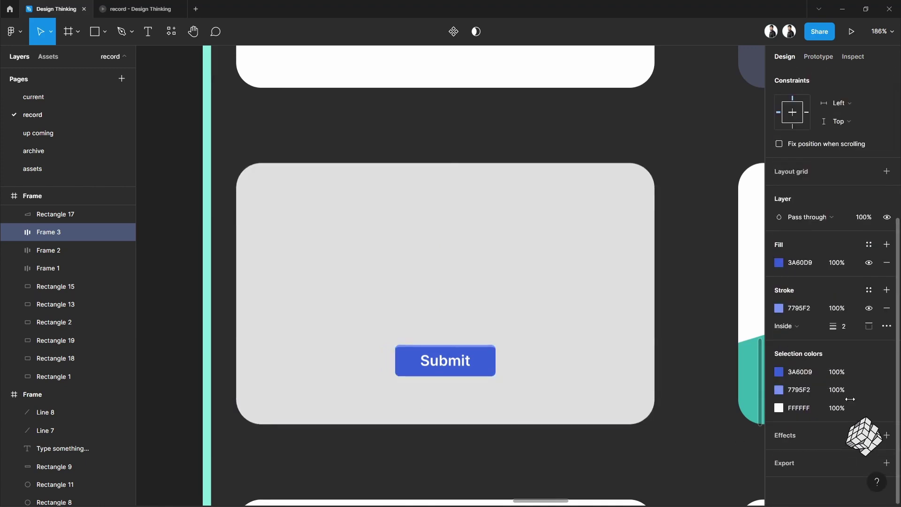
{"action": "left_click", "coordinate": [887, 308]}
{"action": "scroll", "coordinate": [449, 368], "scroll_direction": "up", "scroll_amount": 3}
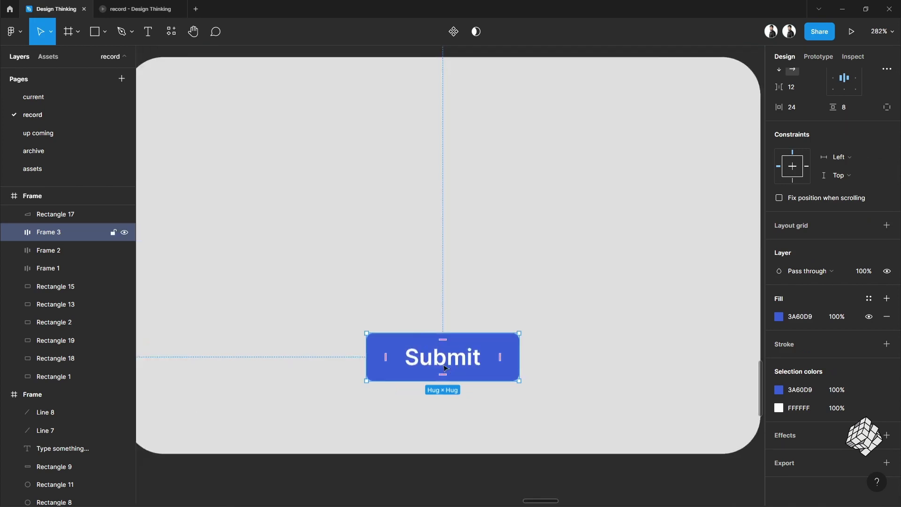
- Recolour the copied button with 222222 text and a white FFFFFF fill
{"action": "left_click", "coordinate": [438, 289]}
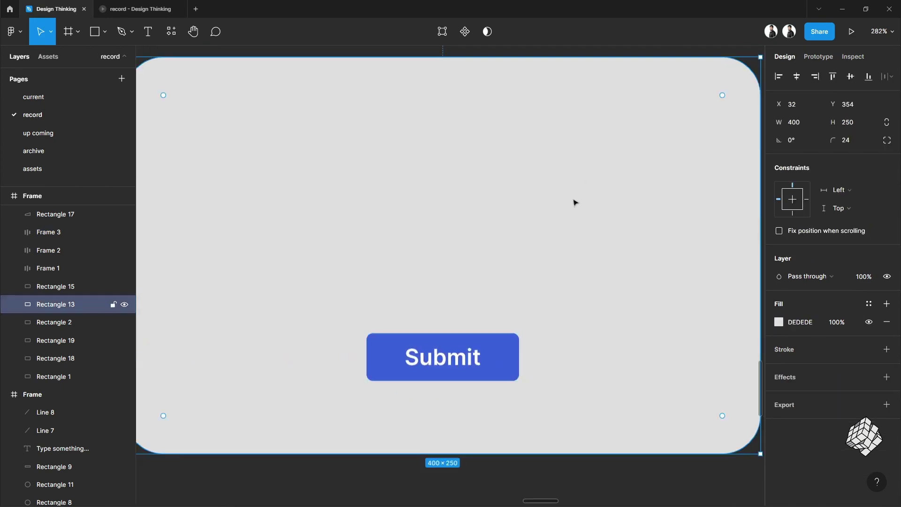
{"action": "scroll", "coordinate": [574, 202], "scroll_direction": "down", "scroll_amount": 3}
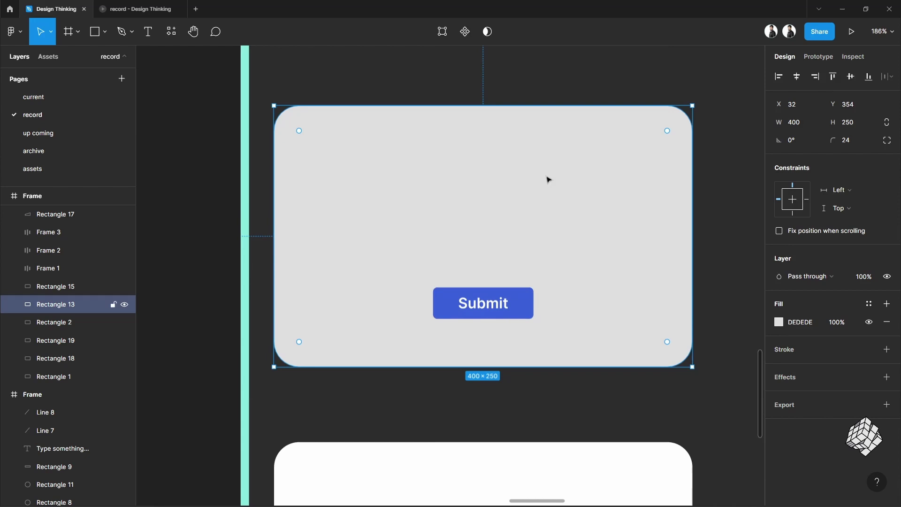
{"action": "left_click", "coordinate": [525, 300]}
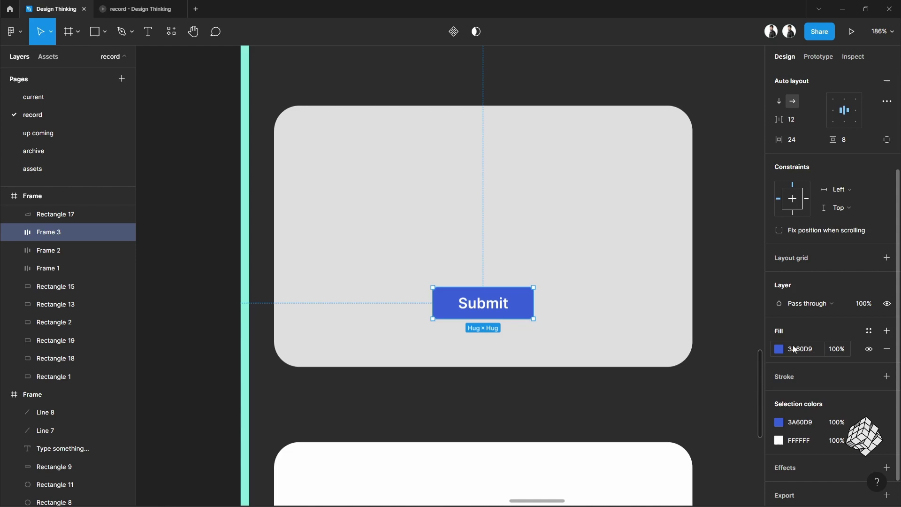
{"action": "left_click", "coordinate": [636, 267]}
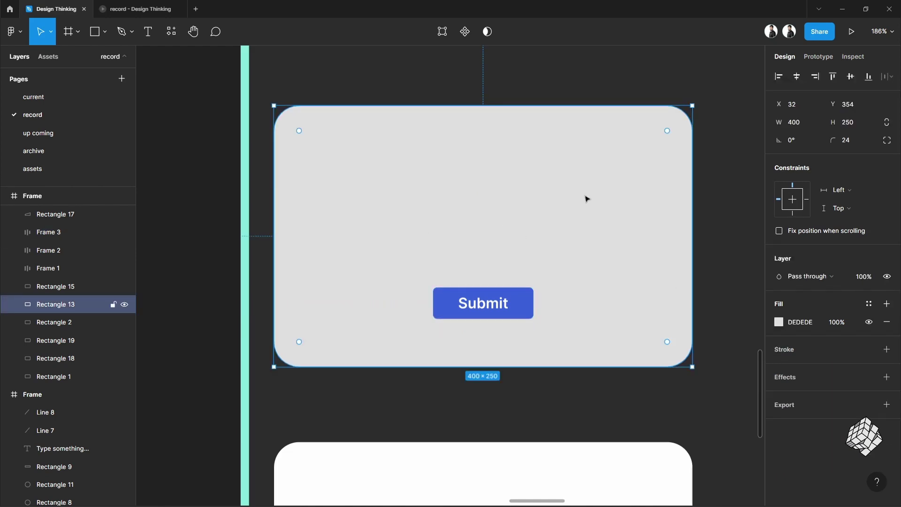
{"action": "left_click", "coordinate": [483, 303]}
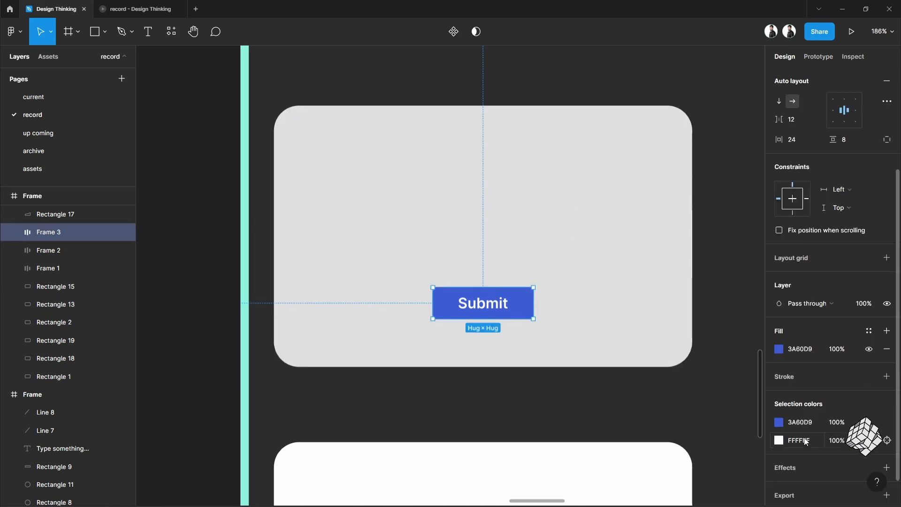
{"action": "left_click", "coordinate": [805, 443]}
{"action": "type", "text": "222222"}
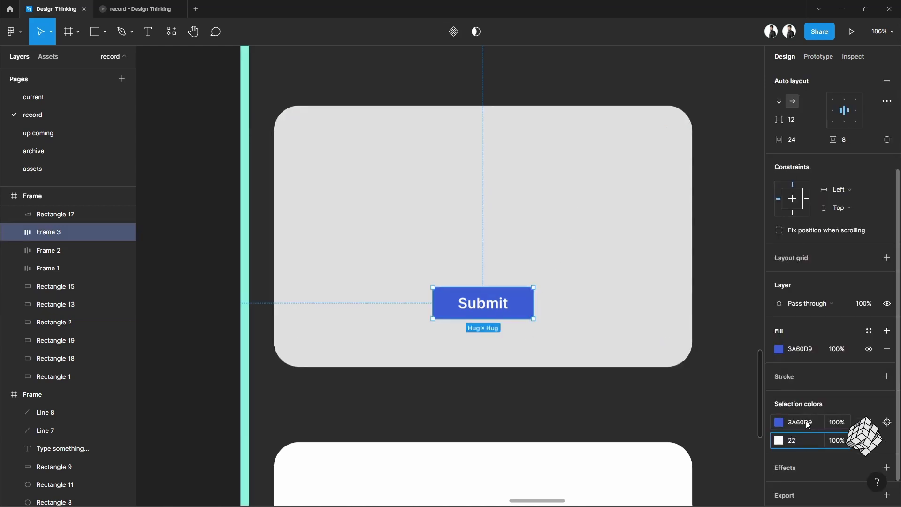
{"action": "left_click", "coordinate": [799, 422]}
{"action": "type", "text": "ff"}
{"action": "left_click", "coordinate": [706, 410]}
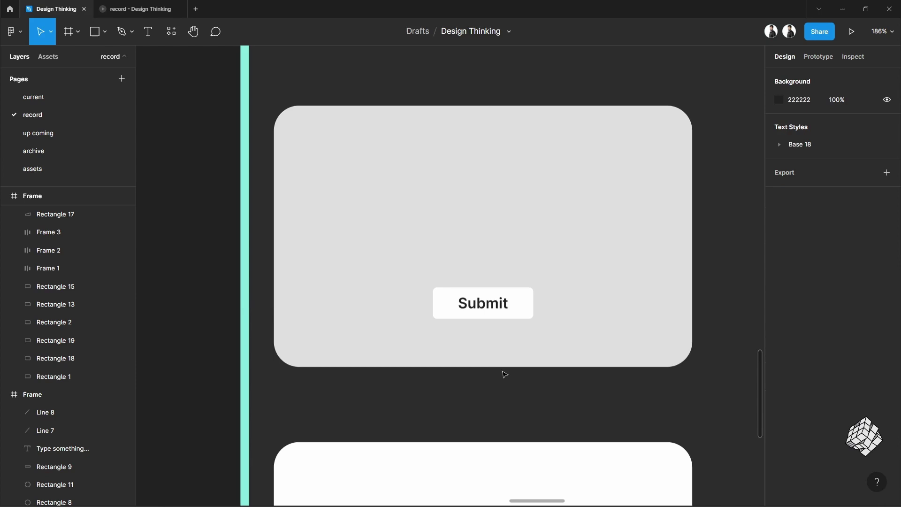
- Draw a 186×126 rectangle above the white Submit button with 4 px corners and BEBEBE fill
{"action": "left_click", "coordinate": [94, 32]}
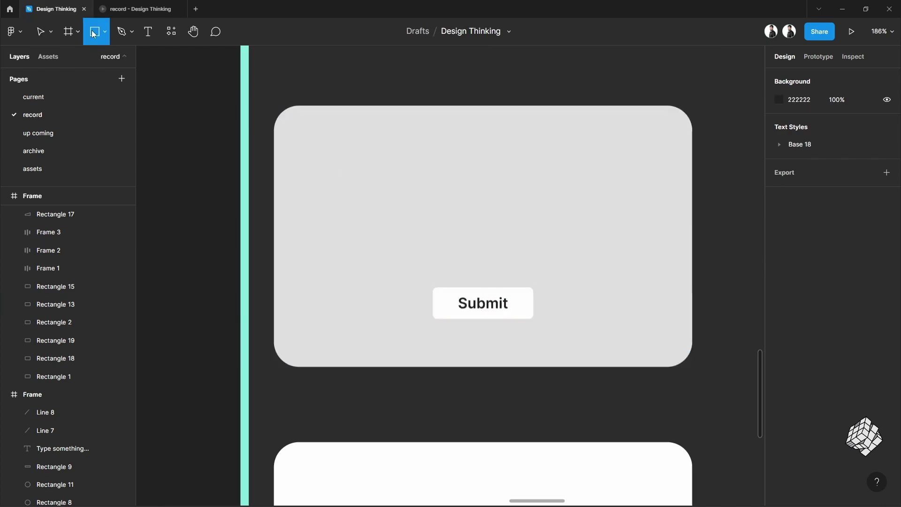
{"action": "mouse_move", "coordinate": [395, 143]}
{"action": "left_mouse_down"}
{"action": "mouse_move", "coordinate": [547, 256]}
{"action": "mouse_move", "coordinate": [587, 273]}
{"action": "left_mouse_up"}
{"action": "left_click_drag", "start_coordinate": [553, 220], "coordinate": [547, 218]}
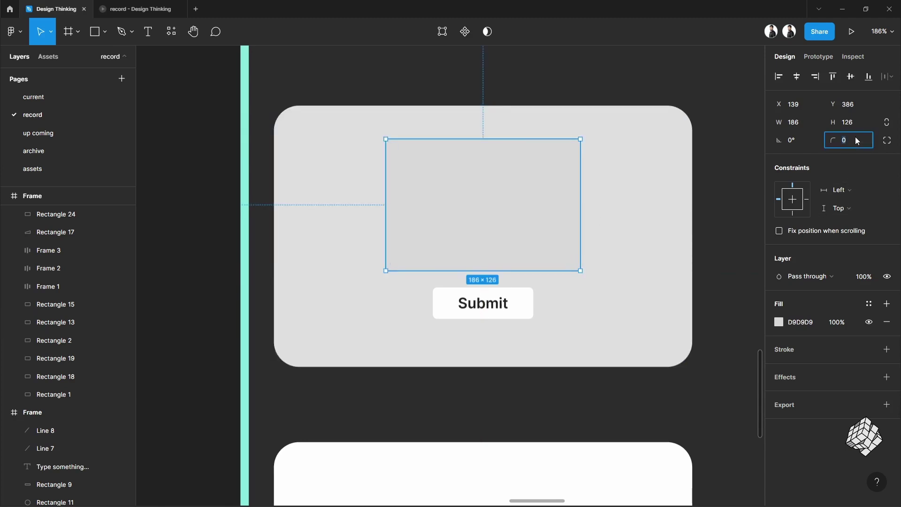
{"action": "type", "text": "4"}
{"action": "key", "text": "Return"}
{"action": "left_click", "coordinate": [779, 323]}
{"action": "left_click_drag", "start_coordinate": [631, 245], "coordinate": [630, 257]}
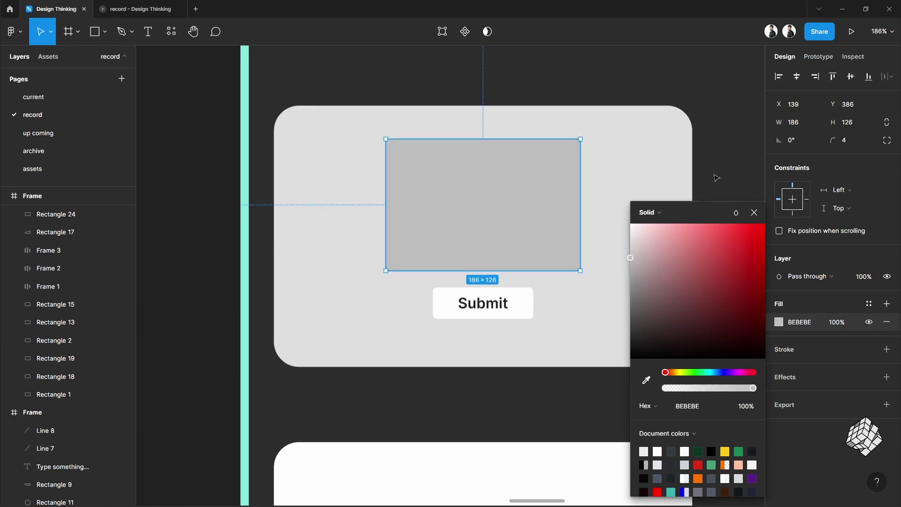
{"action": "left_click", "coordinate": [715, 179]}
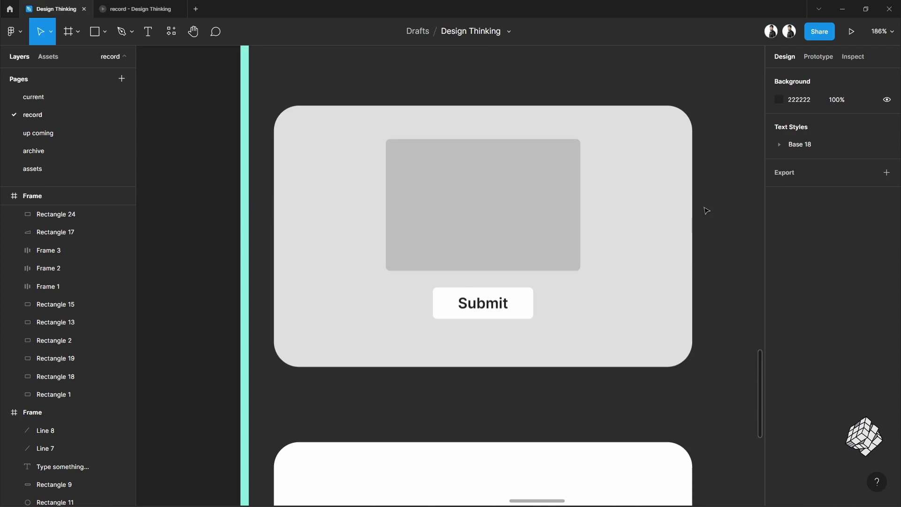
{"action": "left_click", "coordinate": [487, 207]}
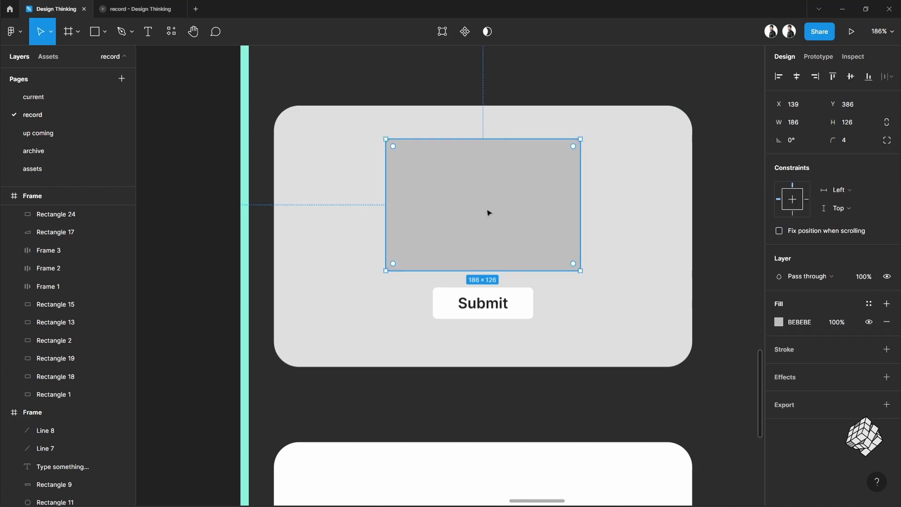
{"action": "left_click", "coordinate": [523, 302]}
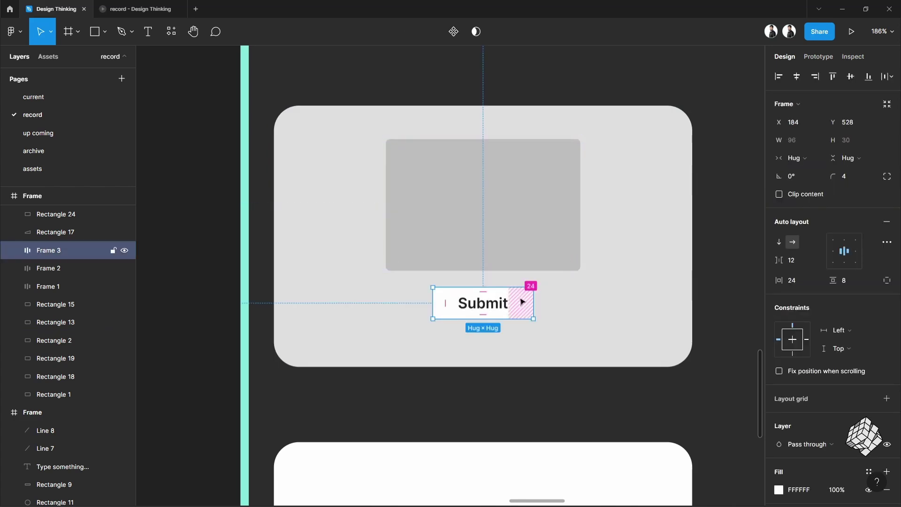
- Duplicate the grey rectangle and white Submit button onto the teal card
{"action": "left_click", "coordinate": [645, 249]}
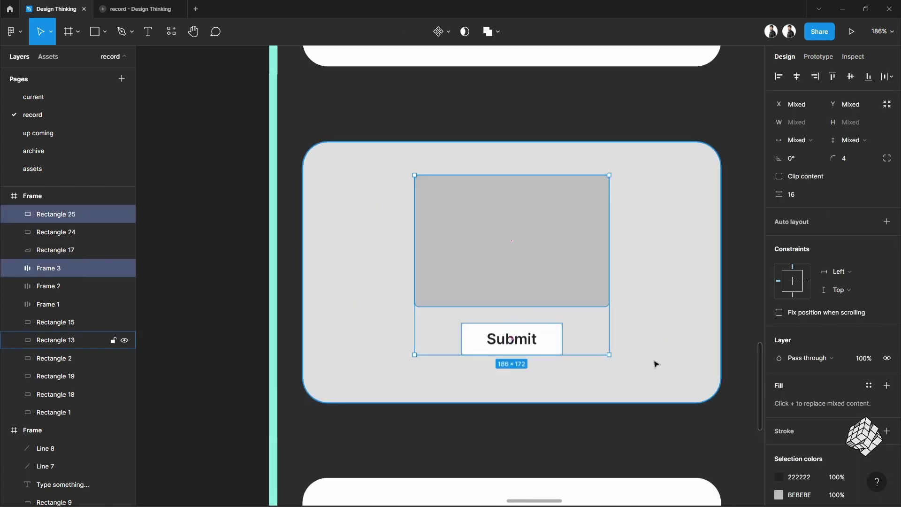
{"action": "left_click", "coordinate": [649, 376]}
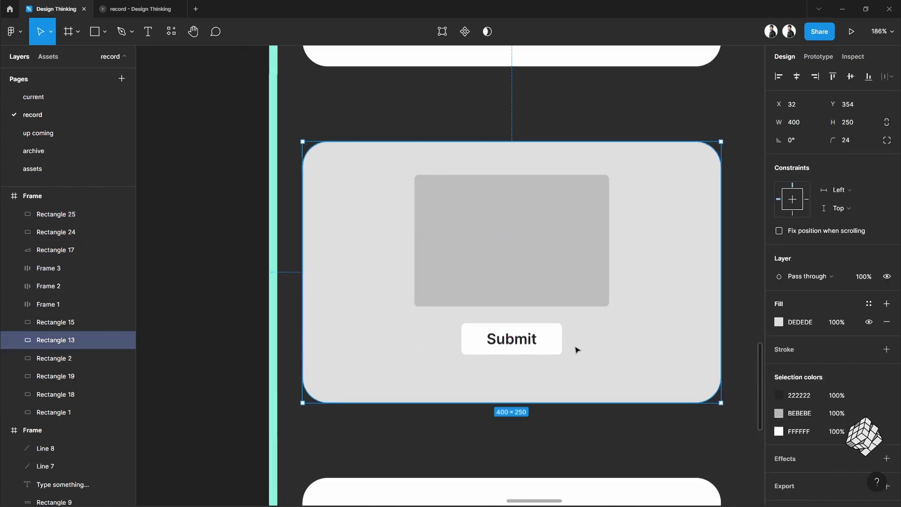
{"action": "scroll", "coordinate": [560, 344], "scroll_direction": "right", "scroll_amount": 3}
{"action": "scroll", "coordinate": [560, 343], "scroll_direction": "right", "scroll_amount": 3}
{"action": "left_click", "coordinate": [279, 298]}
{"action": "left_click", "coordinate": [252, 338], "text": "shift"}
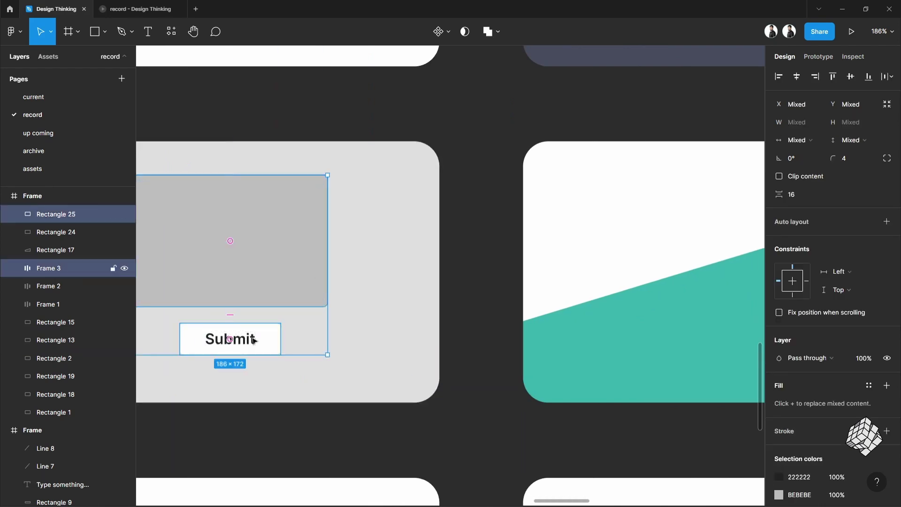
{"action": "left_click_drag", "start_coordinate": [221, 224], "coordinate": [657, 232], "text": "alt"}
- Centre the copied grey panel and Submit button on the teal card
{"action": "scroll", "coordinate": [577, 293], "scroll_direction": "right", "scroll_amount": 2}
{"action": "scroll", "coordinate": [578, 293], "scroll_direction": "right", "scroll_amount": 2}
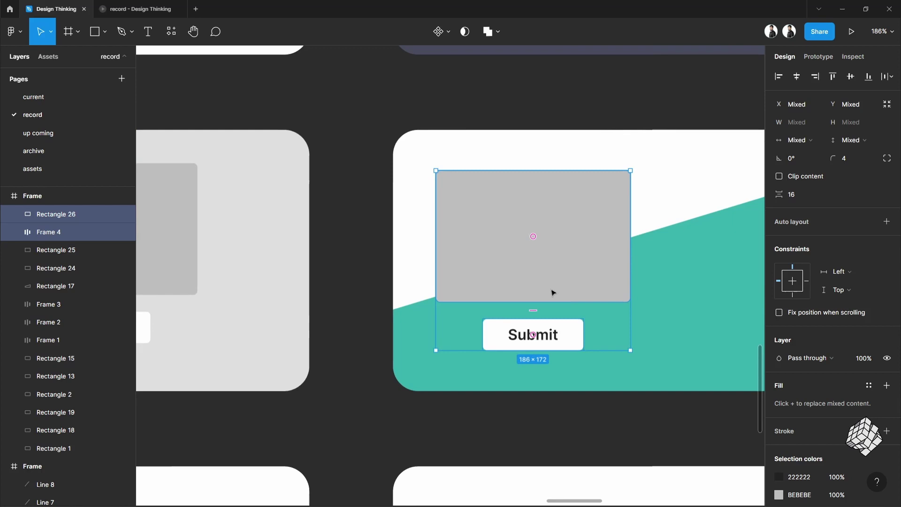
{"action": "scroll", "coordinate": [551, 292], "scroll_direction": "right", "scroll_amount": 3}
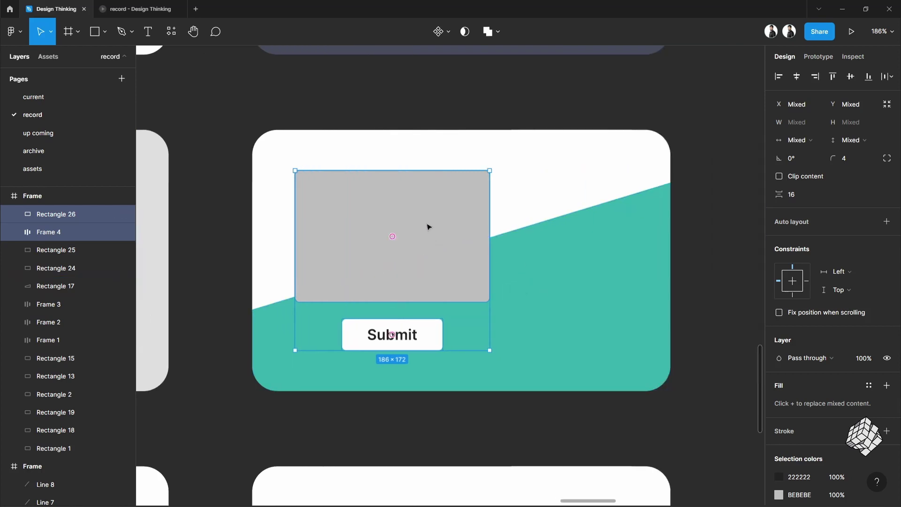
{"action": "left_click_drag", "start_coordinate": [429, 226], "coordinate": [496, 226]}
{"action": "left_click", "coordinate": [693, 268]}
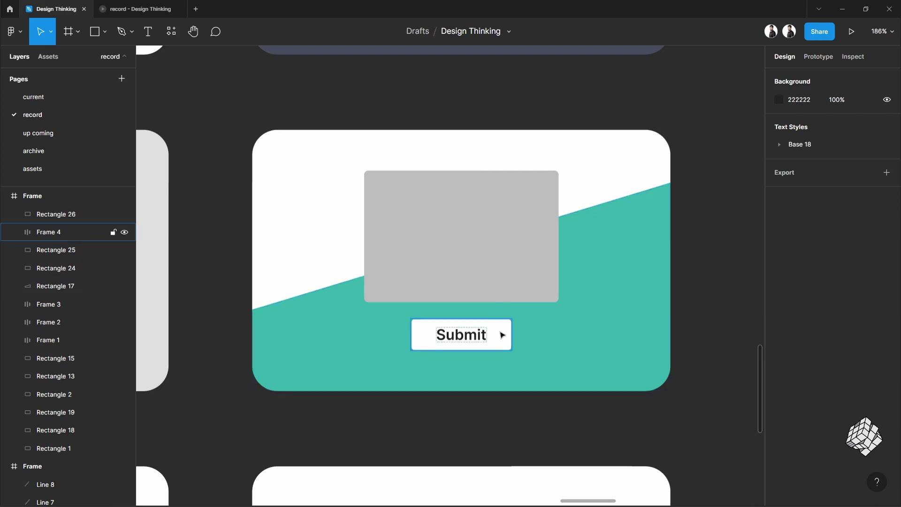
- Move the Submit button into the grey panel's lower part and bring it forward
{"action": "left_click", "coordinate": [487, 343]}
{"action": "left_click_drag", "start_coordinate": [468, 336], "coordinate": [460, 276]}
{"action": "key", "text": "ctrl+]"}
{"action": "scroll", "coordinate": [406, 274], "scroll_direction": "up", "scroll_amount": 3}
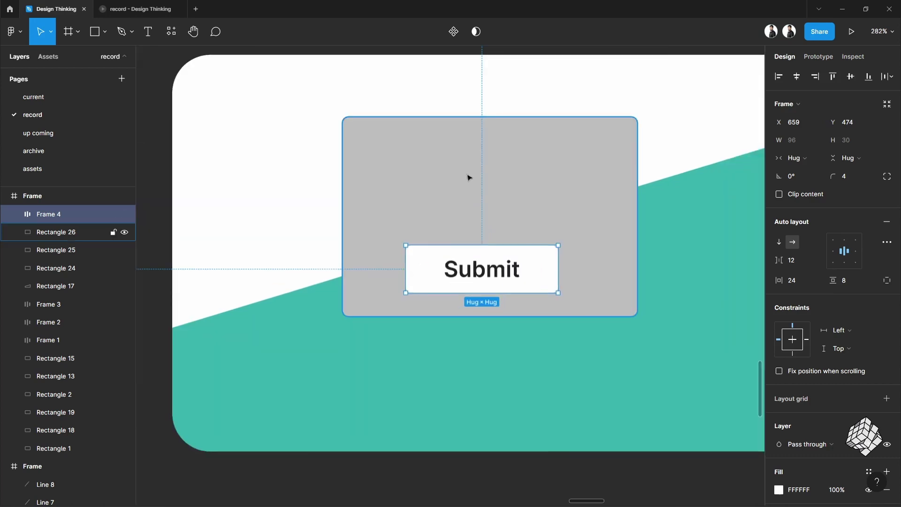
{"action": "left_click", "coordinate": [147, 31]}
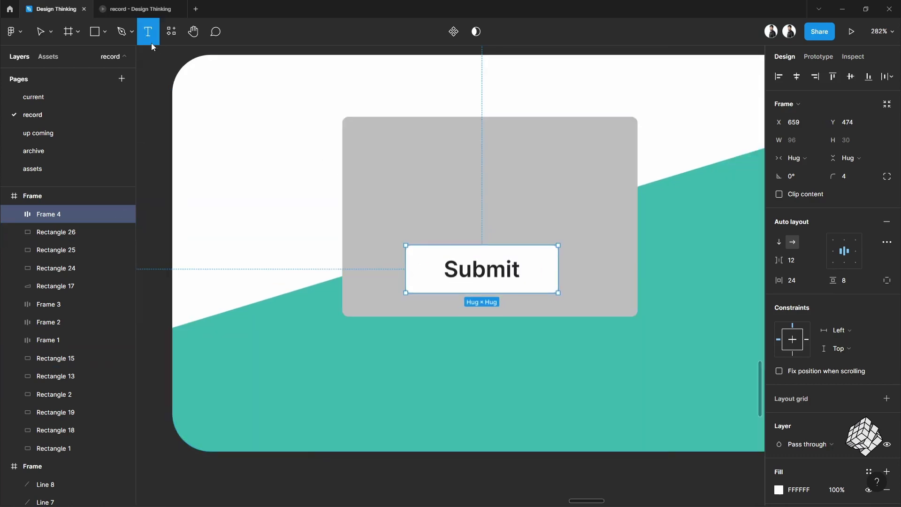
- Fill a new text layer inside the rectangle with Content Reel placeholder text
{"action": "left_click", "coordinate": [421, 171]}
{"action": "key", "text": "ctrl+slash"}
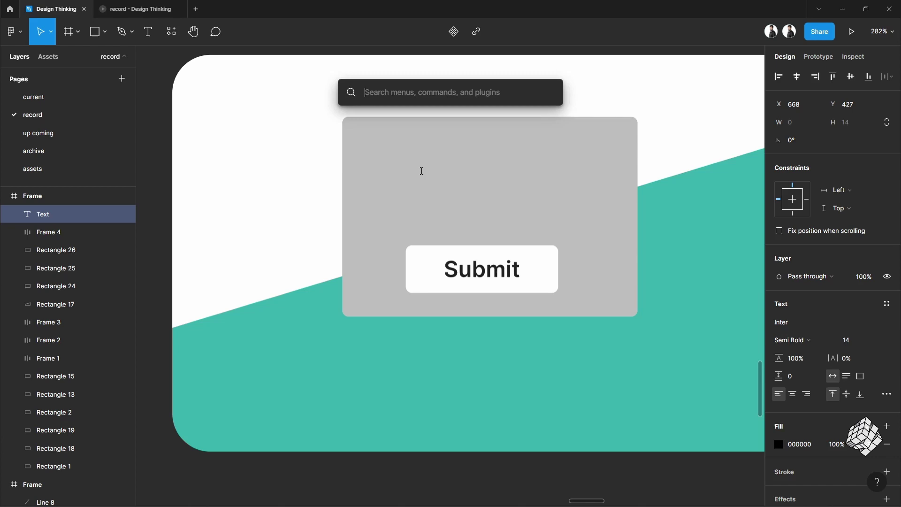
{"action": "type", "text": "conte"}
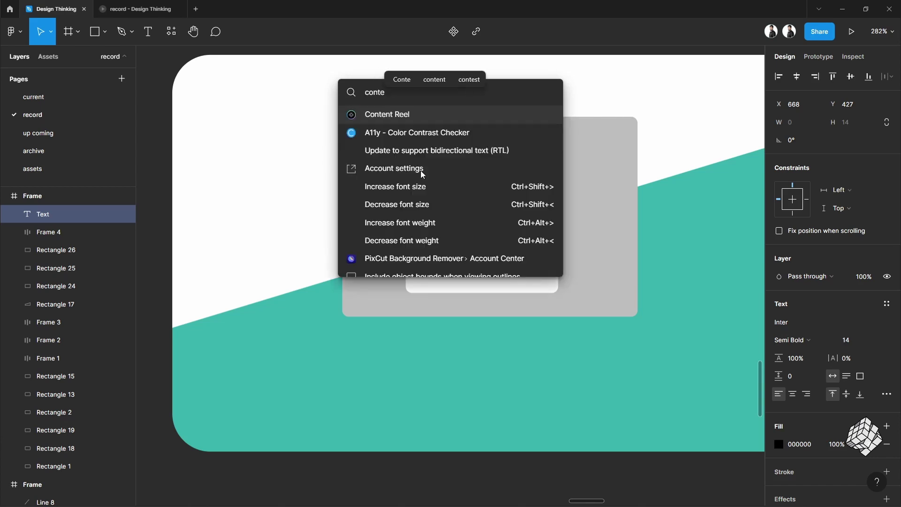
{"action": "key", "text": "Escape"}
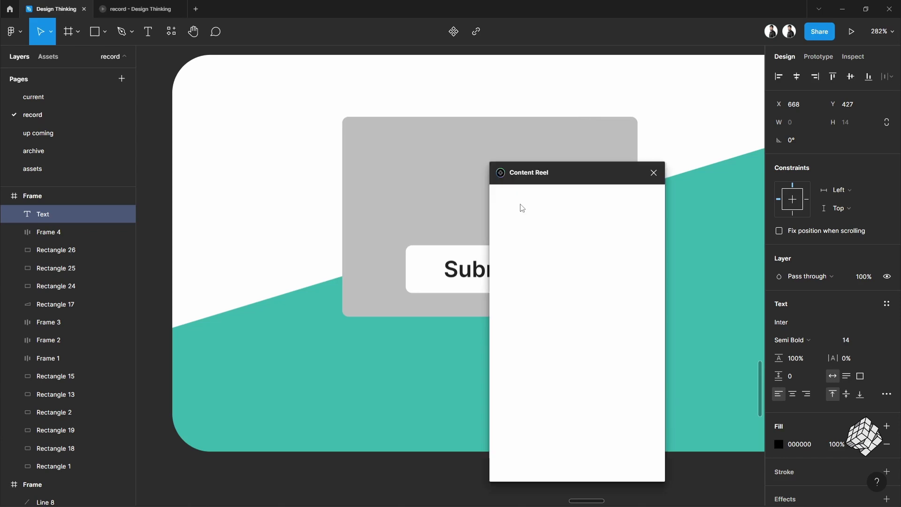
{"action": "left_click", "coordinate": [530, 267]}
- Set the placeholder text box width to 200 and review its font weight options
{"action": "left_click", "coordinate": [800, 123]}
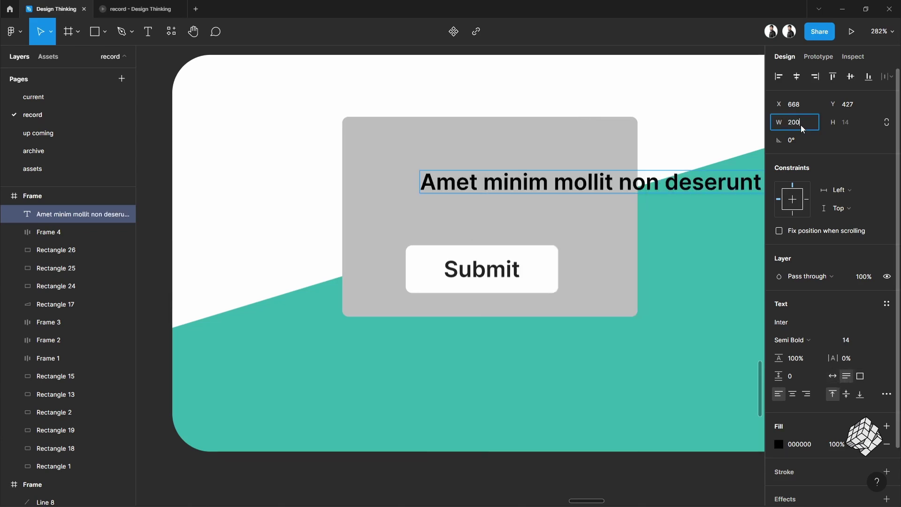
{"action": "type", "text": "200"}
{"action": "key", "text": "Return"}
{"action": "left_click", "coordinate": [800, 340]}
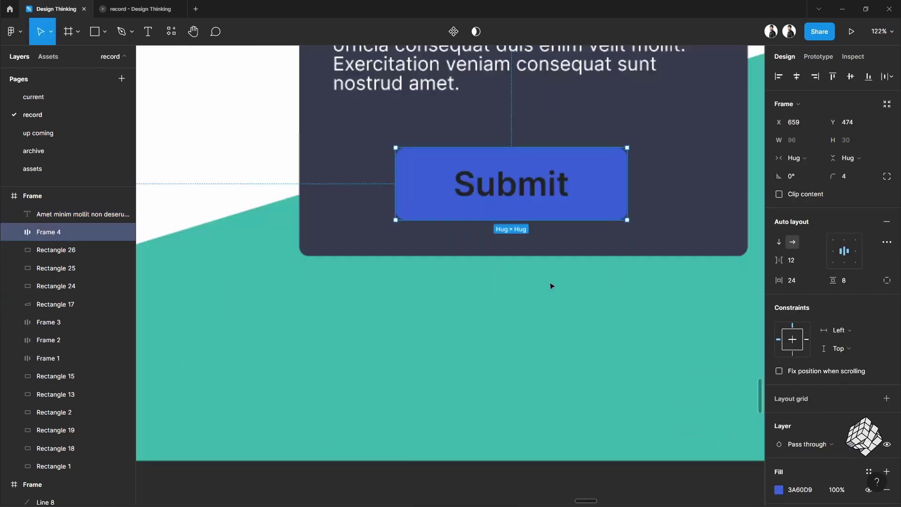
{"action": "scroll", "coordinate": [809, 424], "scroll_direction": "down", "scroll_amount": 3}
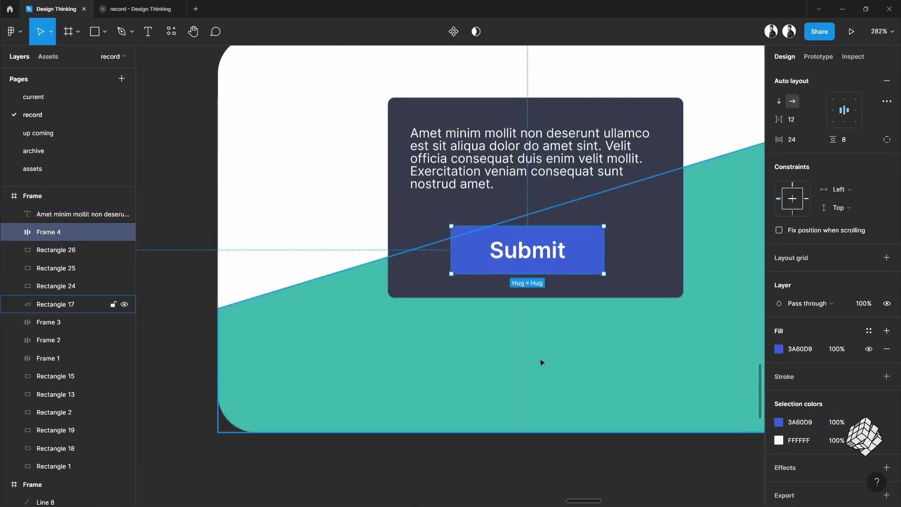
- Select the placeholder paragraph, blue Submit button and dark rectangle together
{"action": "left_click", "coordinate": [489, 160]}
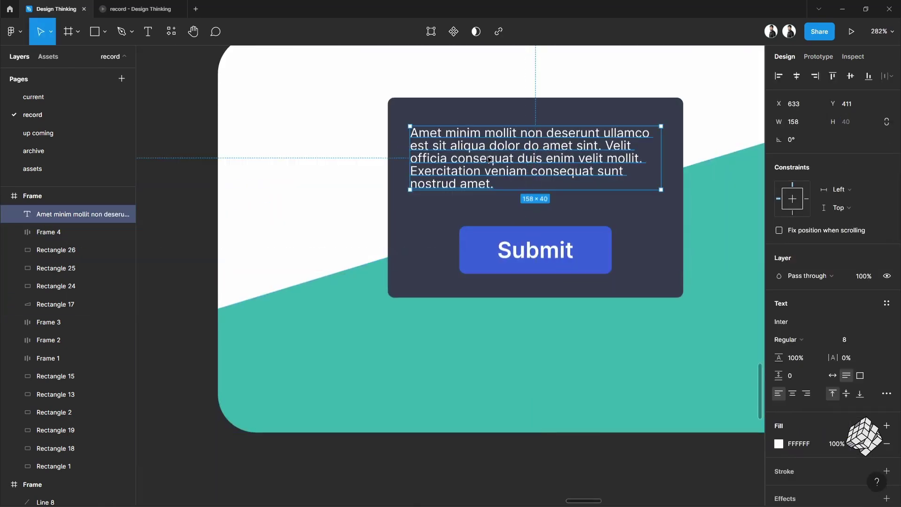
{"action": "left_click", "coordinate": [535, 262]}
{"action": "left_click", "coordinate": [517, 173], "text": "shift"}
{"action": "left_click", "coordinate": [535, 112], "text": "shift"}
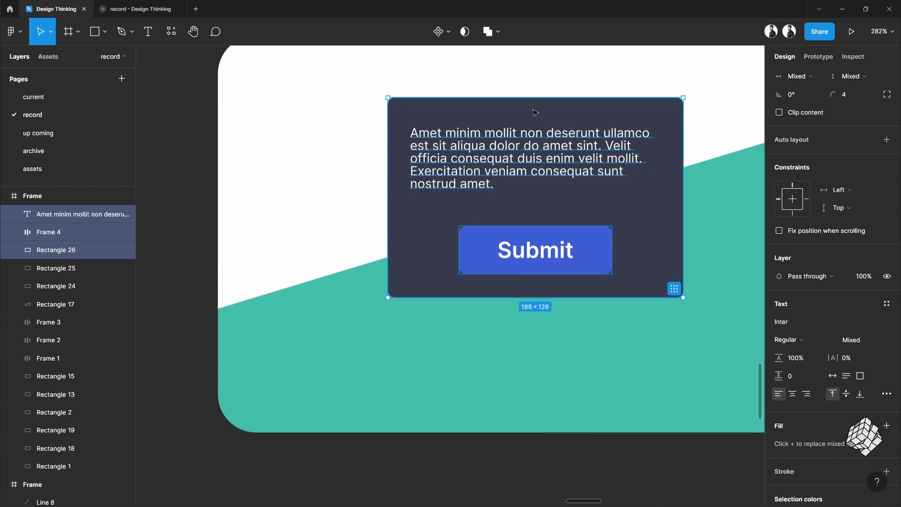
{"action": "scroll", "coordinate": [535, 112], "scroll_direction": "right", "scroll_amount": 2}
{"action": "scroll", "coordinate": [511, 160], "scroll_direction": "down", "scroll_amount": 3}
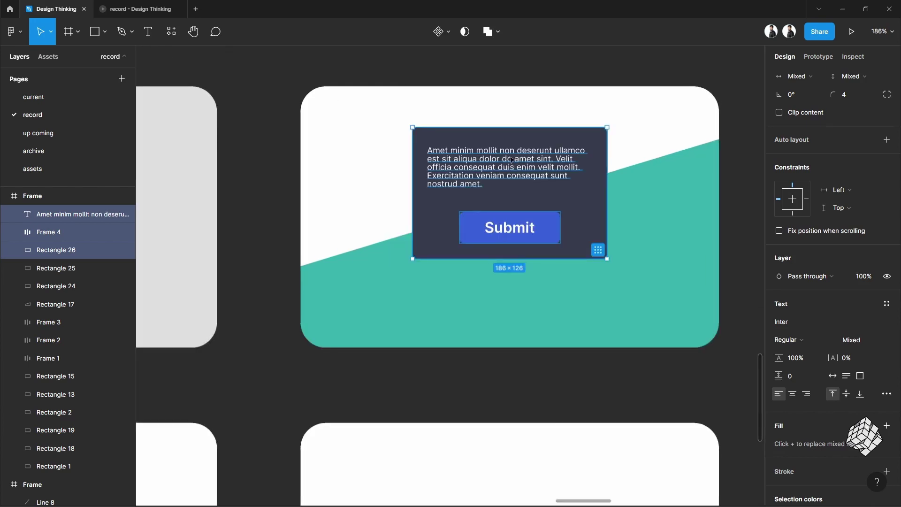
- Centre the dark text card and its contents on the teal card
{"action": "left_click_drag", "start_coordinate": [511, 161], "coordinate": [520, 177]}
{"action": "left_click", "coordinate": [664, 204]}
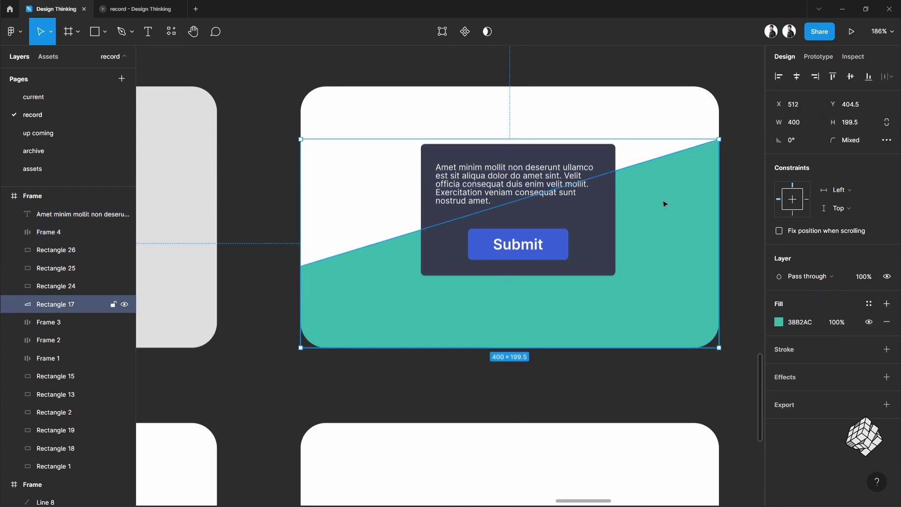
{"action": "left_click", "coordinate": [635, 70]}
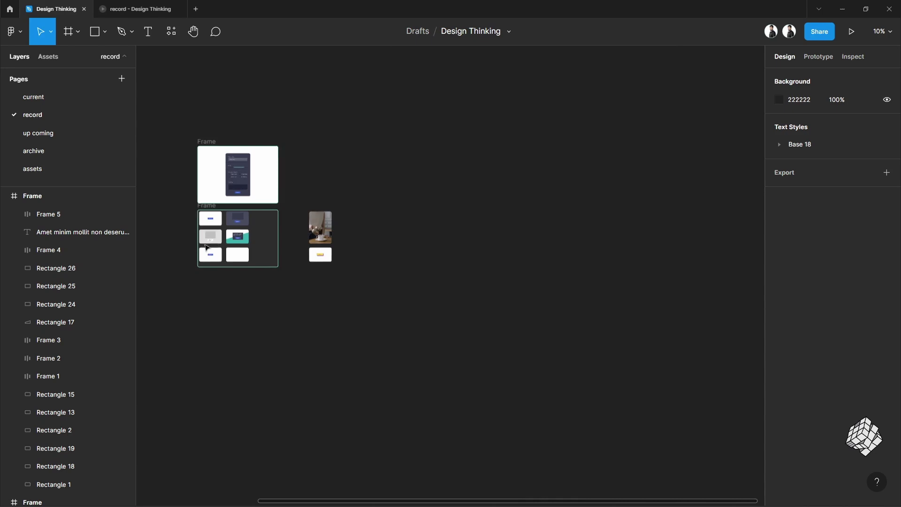
- Pan across the coffee-pouring photo, then zoom out to fit all frames
{"action": "scroll", "coordinate": [307, 232], "scroll_direction": "up", "scroll_amount": 10}
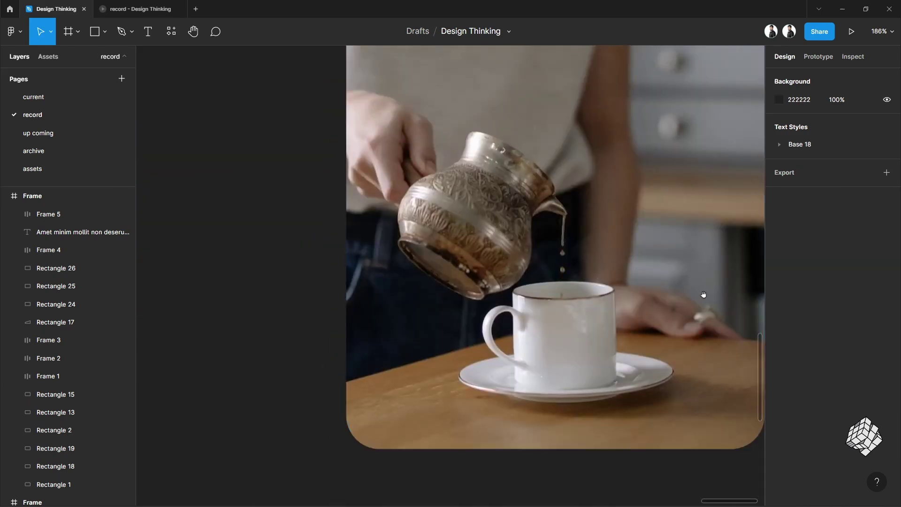
{"action": "left_click_drag", "start_coordinate": [703, 295], "coordinate": [619, 302]}
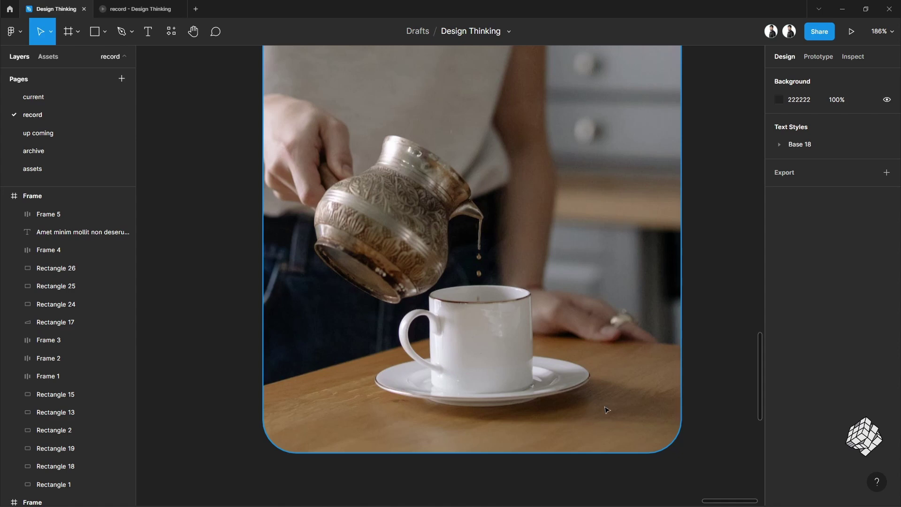
{"action": "key", "text": "shift+1"}
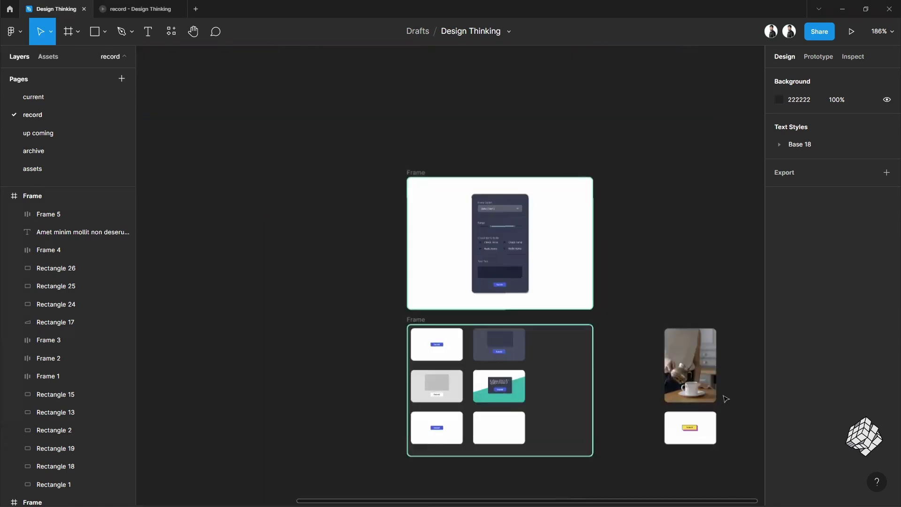
- Add a drop shadow to the blue Submit button with offset 2, 2 and blur 4
{"action": "scroll", "coordinate": [429, 447], "scroll_direction": "up", "scroll_amount": 10}
{"action": "scroll", "coordinate": [567, 370], "scroll_direction": "up", "scroll_amount": 10}
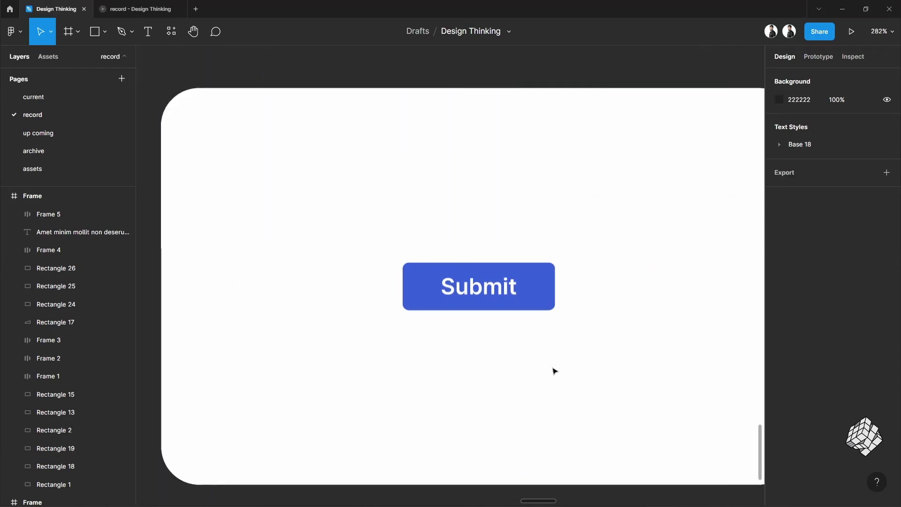
{"action": "left_click", "coordinate": [527, 299]}
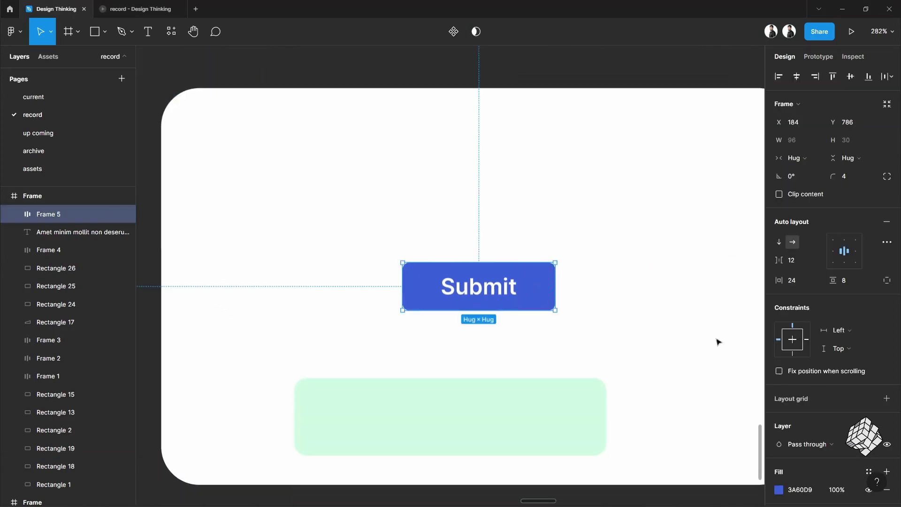
{"action": "scroll", "coordinate": [862, 344], "scroll_direction": "down", "scroll_amount": 4}
{"action": "left_click", "coordinate": [887, 435]}
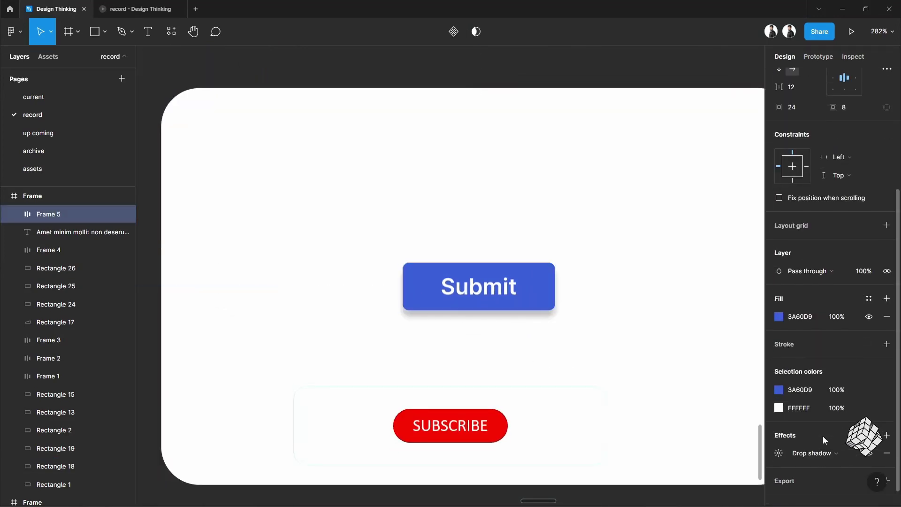
{"action": "left_click", "coordinate": [779, 435]}
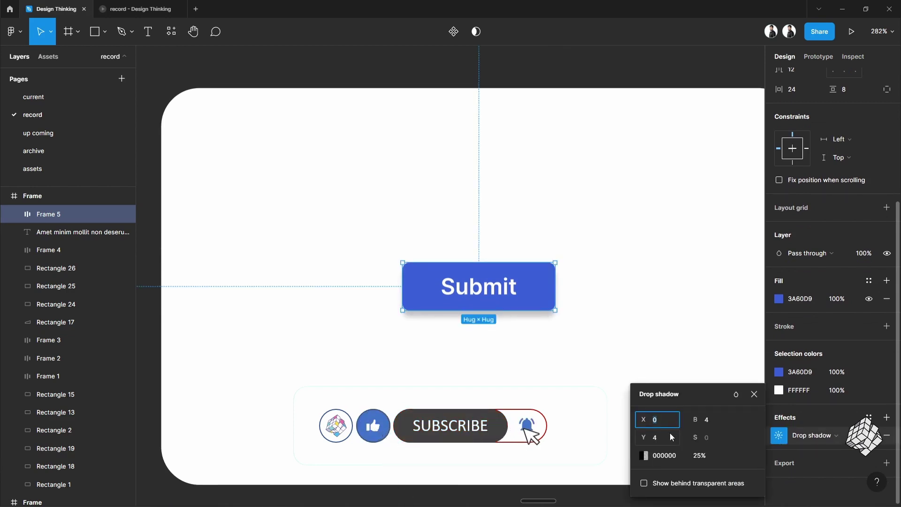
{"action": "type", "text": "2"}
{"action": "left_click", "coordinate": [658, 437]}
{"action": "type", "text": "2"}
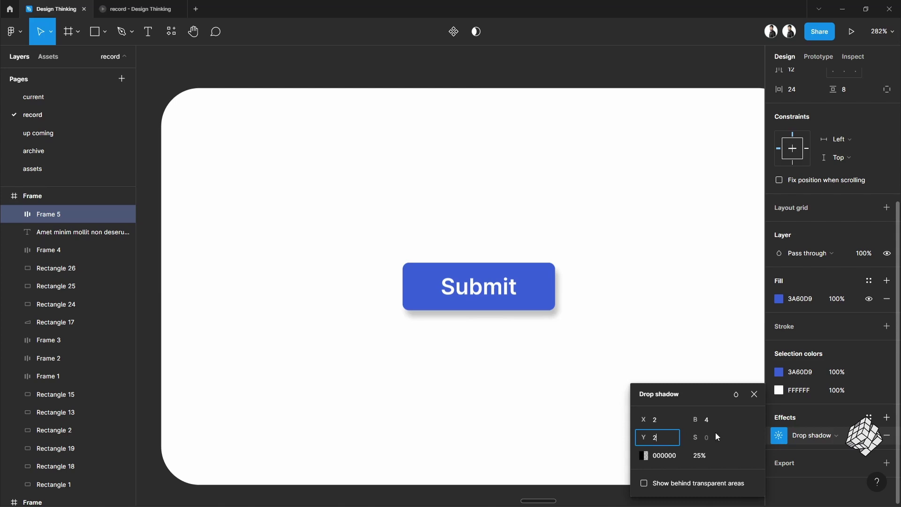
{"action": "left_click", "coordinate": [711, 419]}
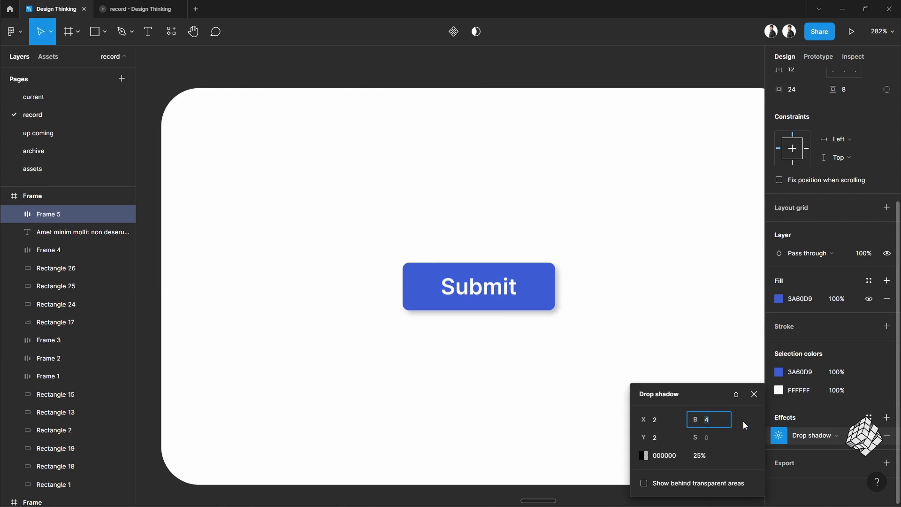
{"action": "key", "text": "Return"}
{"action": "left_click", "coordinate": [605, 340]}
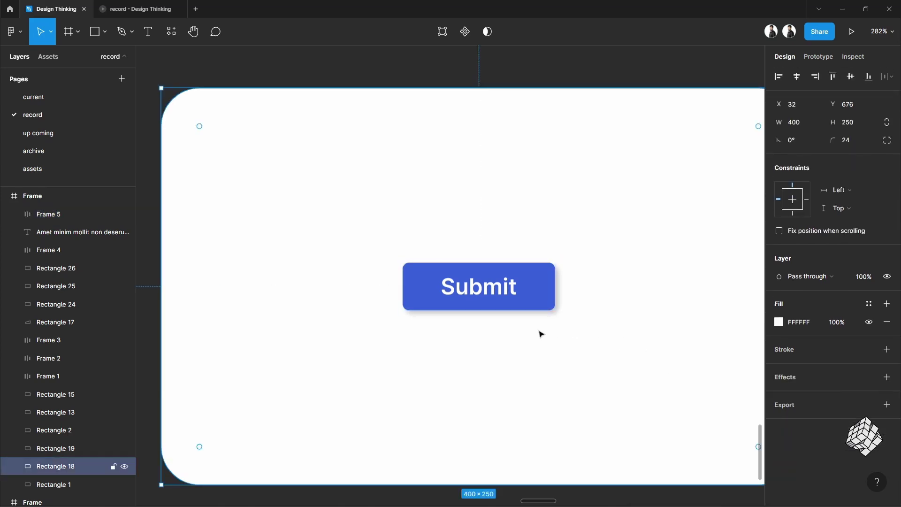
- Raise the Submit button's drop shadow opacity to 50%
{"action": "scroll", "coordinate": [539, 332], "scroll_direction": "up", "scroll_amount": 5}
{"action": "left_click", "coordinate": [583, 286]}
{"action": "scroll", "coordinate": [780, 421], "scroll_direction": "down", "scroll_amount": 5}
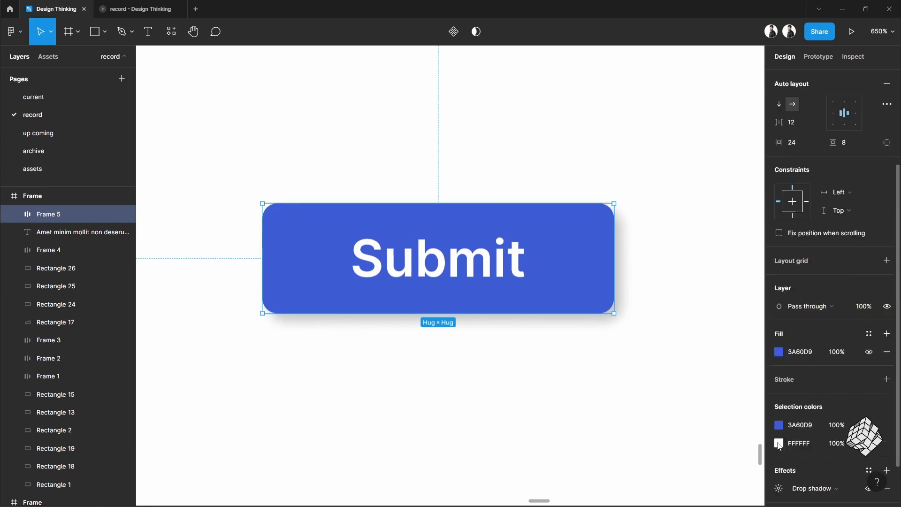
{"action": "left_click", "coordinate": [780, 436]}
{"action": "left_click", "coordinate": [709, 458]}
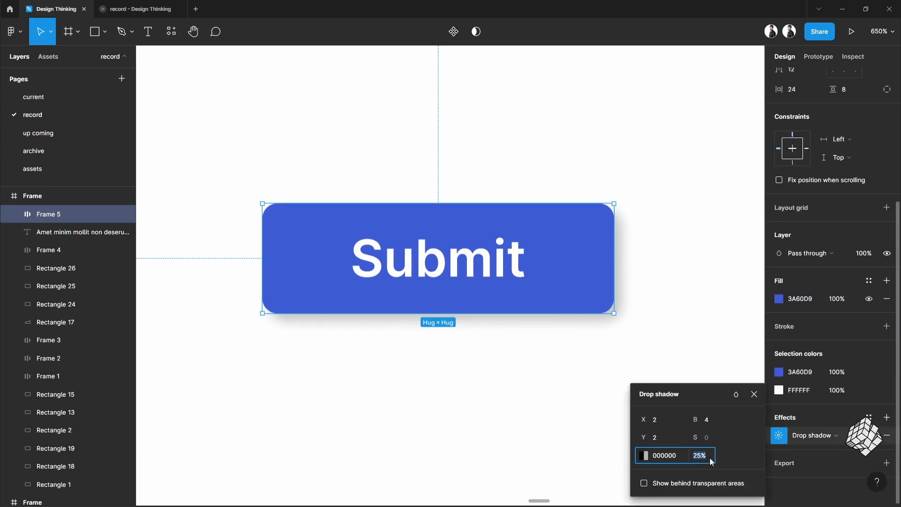
{"action": "type", "text": "50"}
{"action": "key", "text": "Return"}
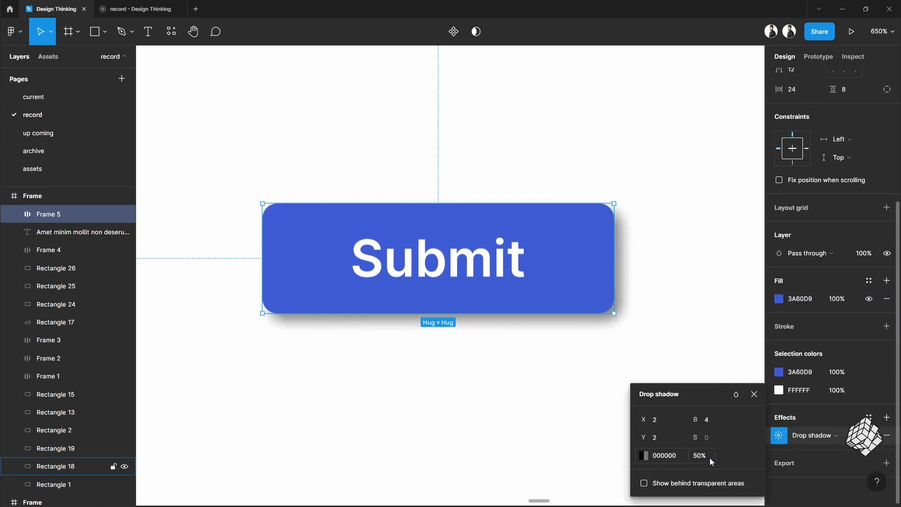
- Add a second drop shadow at X 4, Y 4, blur 2, 10% opacity
{"action": "left_click", "coordinate": [887, 417]}
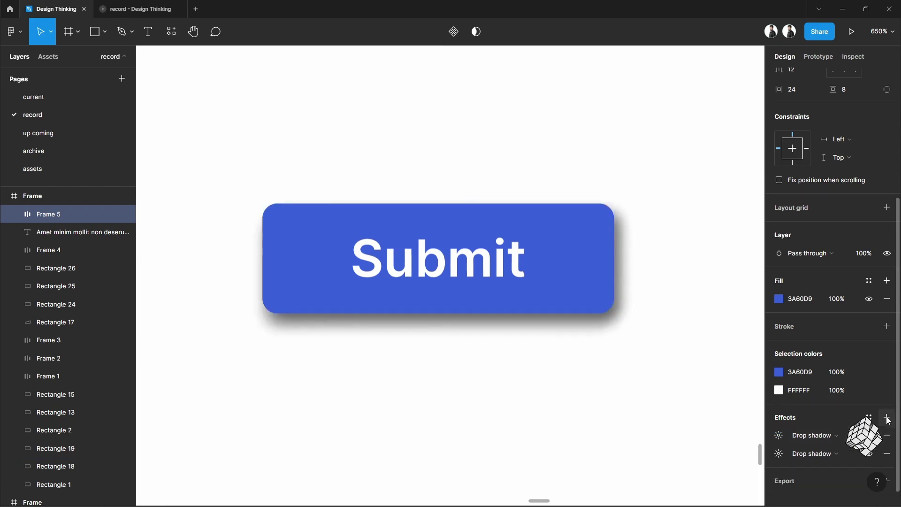
{"action": "left_click", "coordinate": [779, 436]}
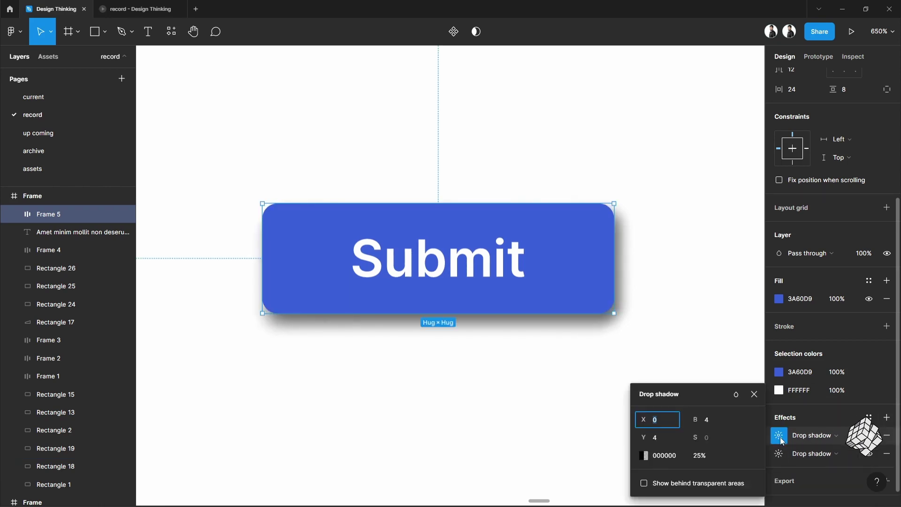
{"action": "type", "text": "4"}
{"action": "left_click", "coordinate": [665, 438]}
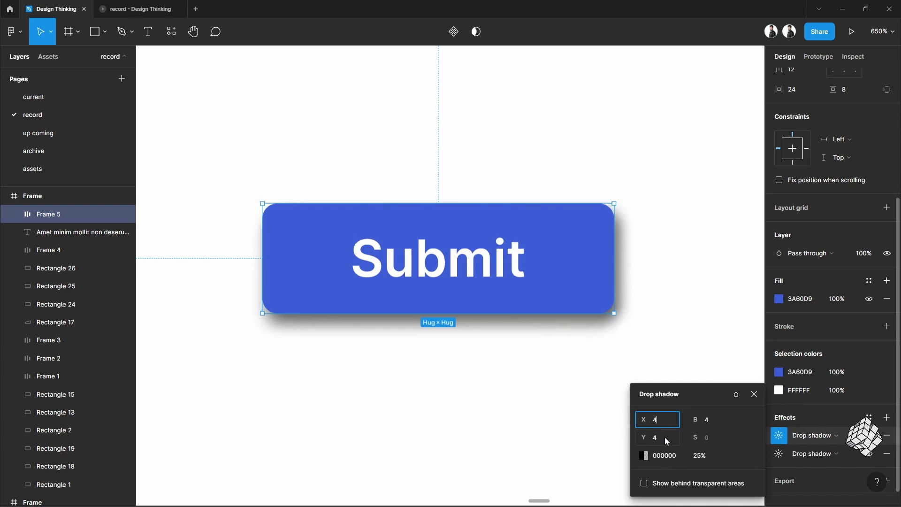
{"action": "left_click", "coordinate": [717, 425]}
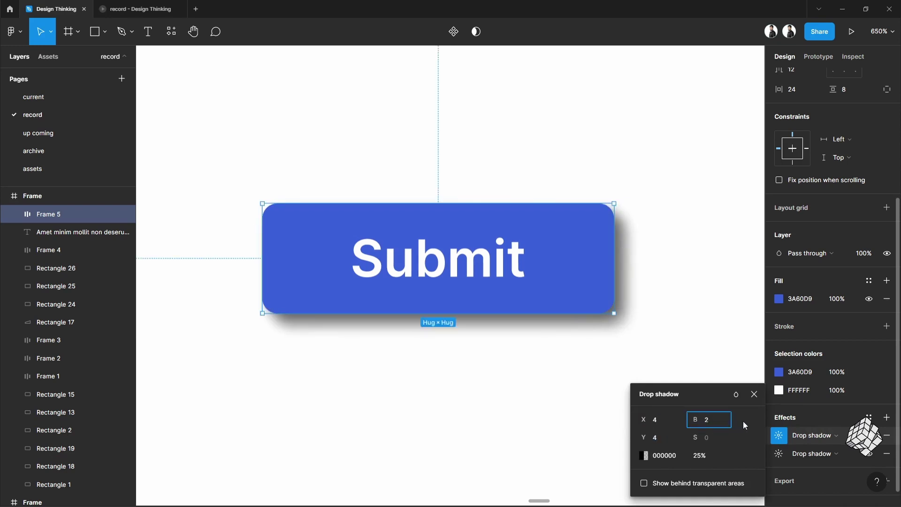
{"action": "left_click", "coordinate": [702, 457]}
{"action": "type", "text": "1"}
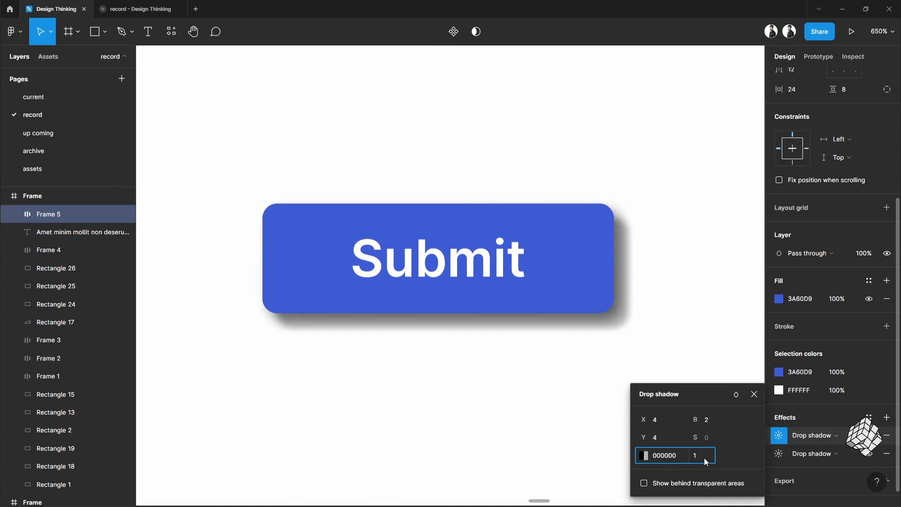
{"action": "type", "text": "0"}
{"action": "key", "text": "Return"}
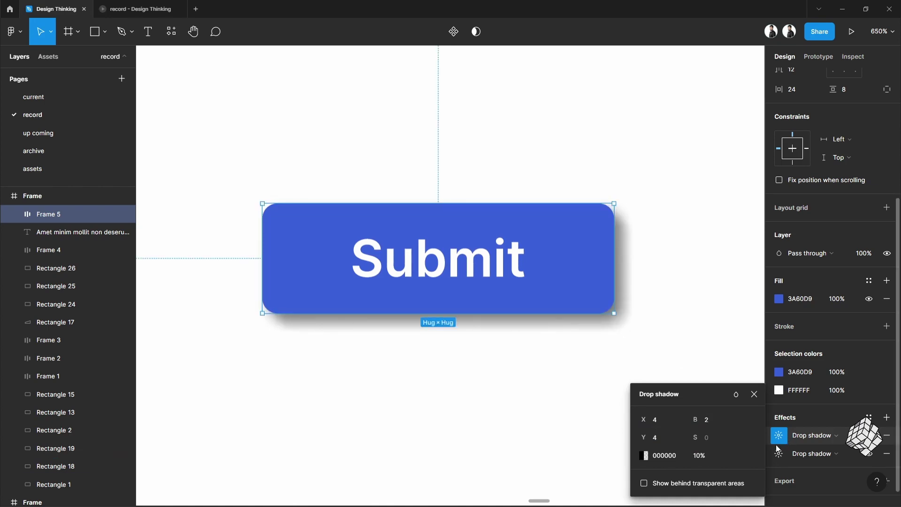
{"action": "left_click", "coordinate": [783, 455]}
- Copy the double-shadowed Submit button into the card to the right
{"action": "left_click", "coordinate": [686, 308]}
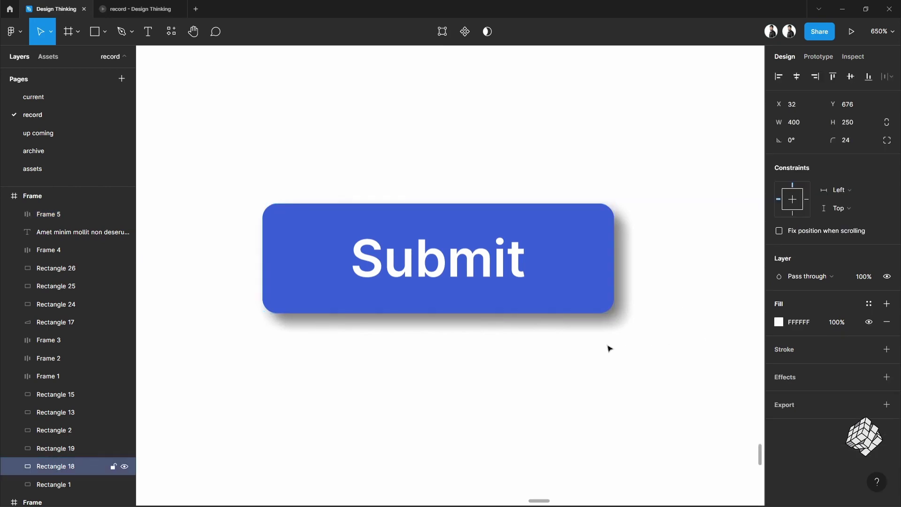
{"action": "scroll", "coordinate": [607, 346], "scroll_direction": "down", "scroll_amount": 3}
{"action": "scroll", "coordinate": [599, 383], "scroll_direction": "down", "scroll_amount": 2}
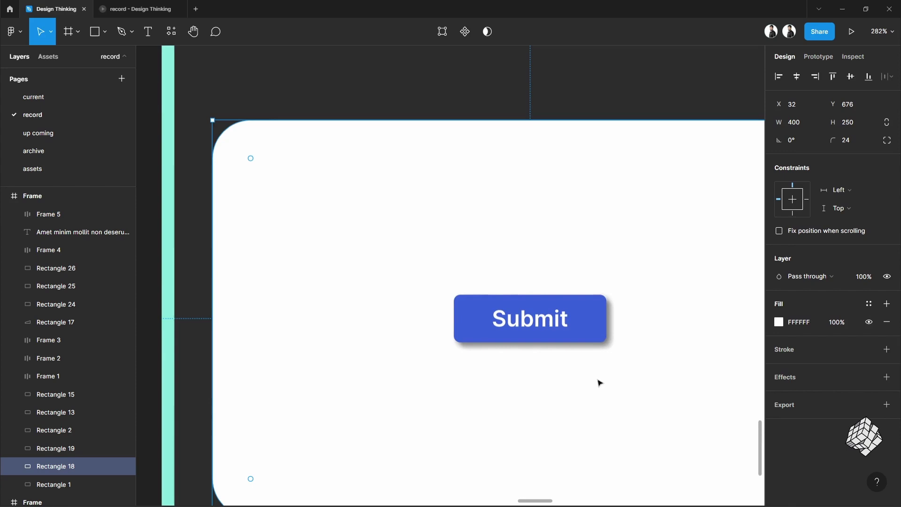
{"action": "scroll", "coordinate": [598, 383], "scroll_direction": "down", "scroll_amount": 5}
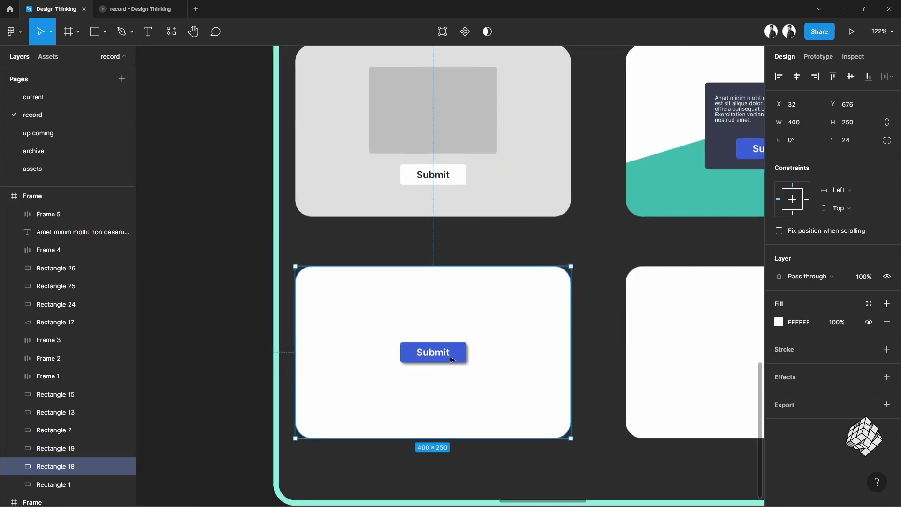
{"action": "left_click_drag", "start_coordinate": [451, 359], "coordinate": [709, 394]}
{"action": "left_click_drag", "start_coordinate": [709, 395], "coordinate": [501, 332]}
{"action": "scroll", "coordinate": [524, 324], "scroll_direction": "up", "scroll_amount": 5}
{"action": "scroll", "coordinate": [518, 333], "scroll_direction": "right", "scroll_amount": 3}
{"action": "scroll", "coordinate": [501, 332], "scroll_direction": "up", "scroll_amount": 3}
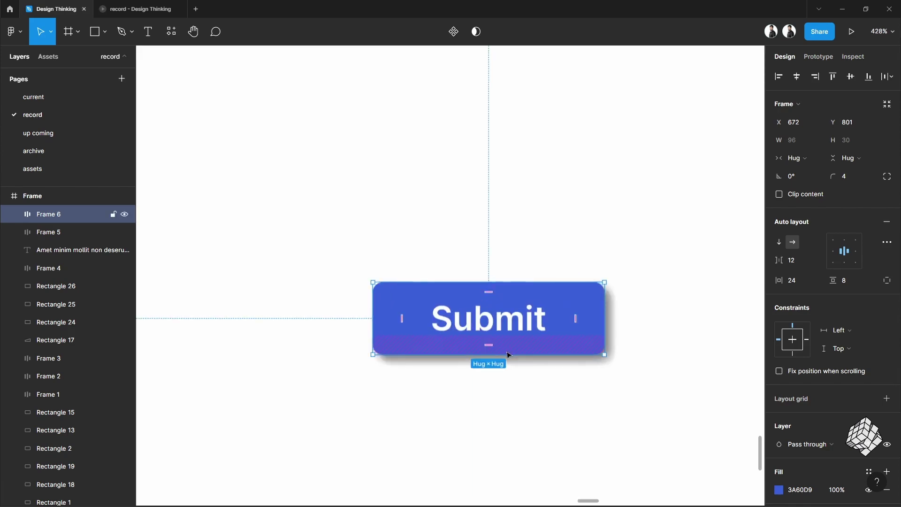
{"action": "scroll", "coordinate": [610, 380], "scroll_direction": "down", "scroll_amount": 3}
{"action": "scroll", "coordinate": [815, 453], "scroll_direction": "down", "scroll_amount": 5}
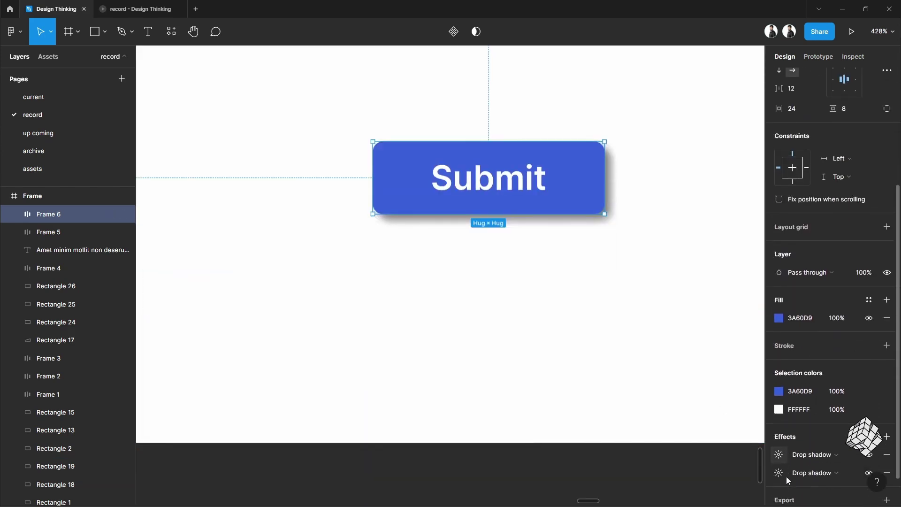
- Tint the copy's 50% drop shadow with the button's blue 3A60D9
{"action": "left_click", "coordinate": [780, 423]}
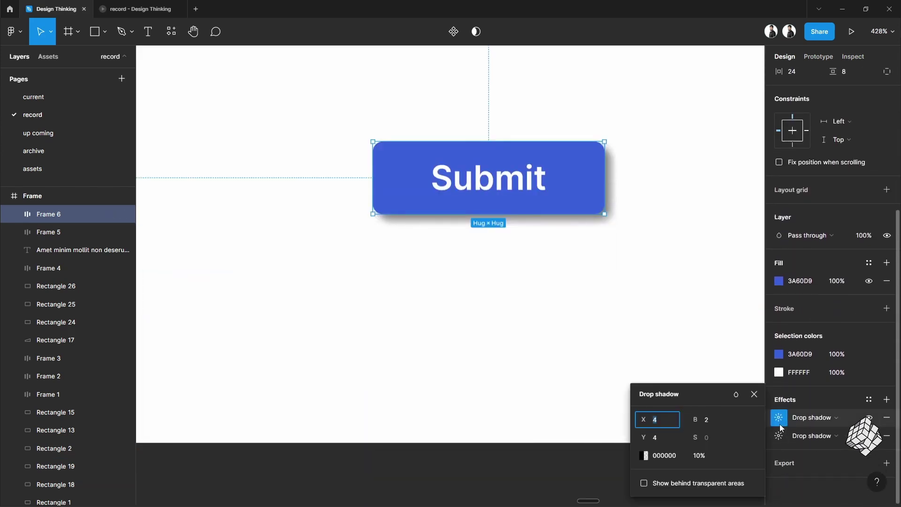
{"action": "left_click", "coordinate": [643, 455]}
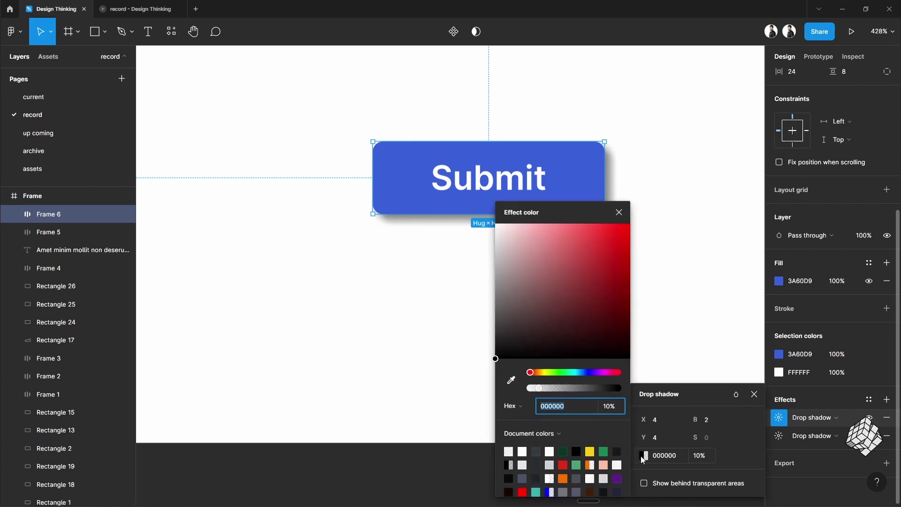
{"action": "left_click", "coordinate": [619, 212]}
{"action": "left_click", "coordinate": [798, 356]}
{"action": "key", "text": "ctrl+c"}
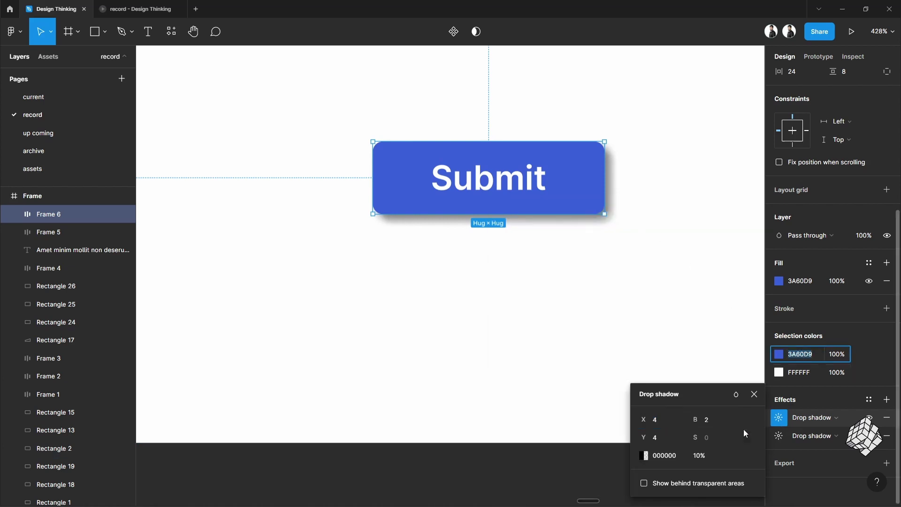
{"action": "left_click", "coordinate": [667, 456]}
{"action": "left_click", "coordinate": [778, 435]}
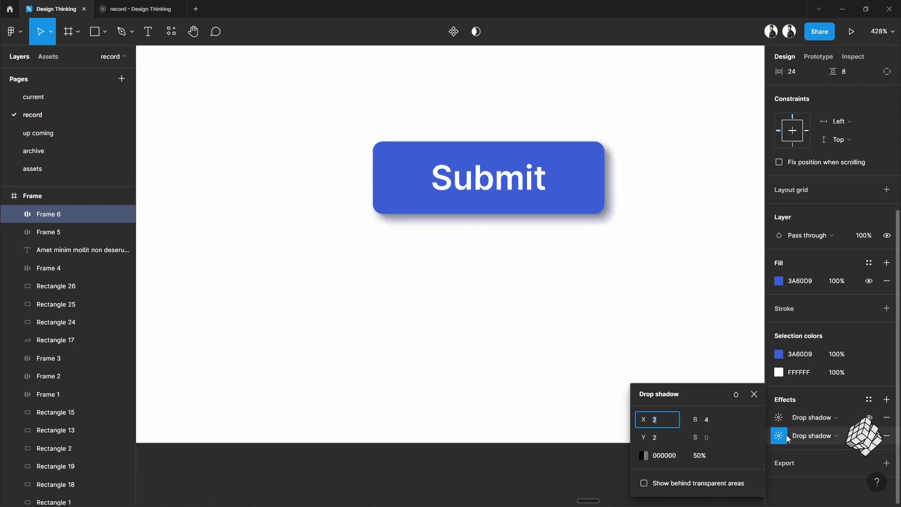
{"action": "left_click", "coordinate": [667, 456]}
{"action": "key", "text": "ctrl+v"}
{"action": "left_click", "coordinate": [708, 298]}
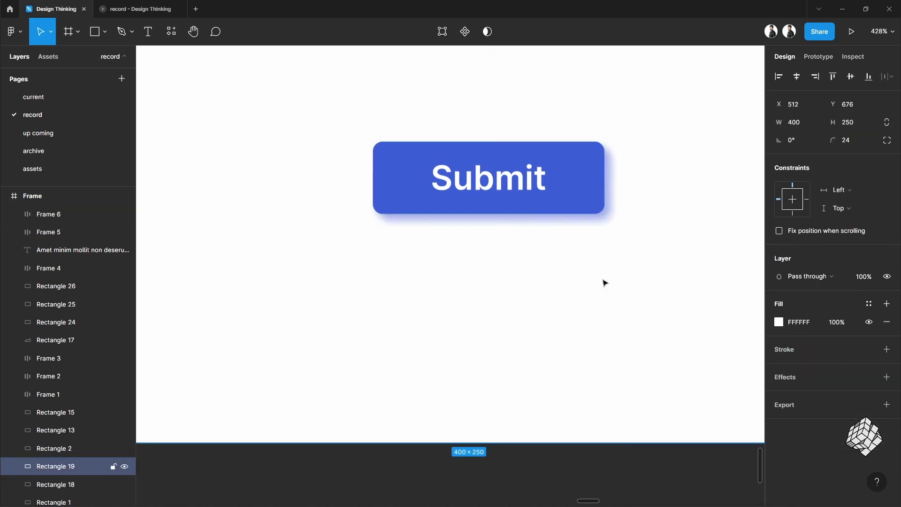
{"action": "scroll", "coordinate": [587, 270], "scroll_direction": "down", "scroll_amount": 1}
{"action": "scroll", "coordinate": [585, 267], "scroll_direction": "up", "scroll_amount": 2}
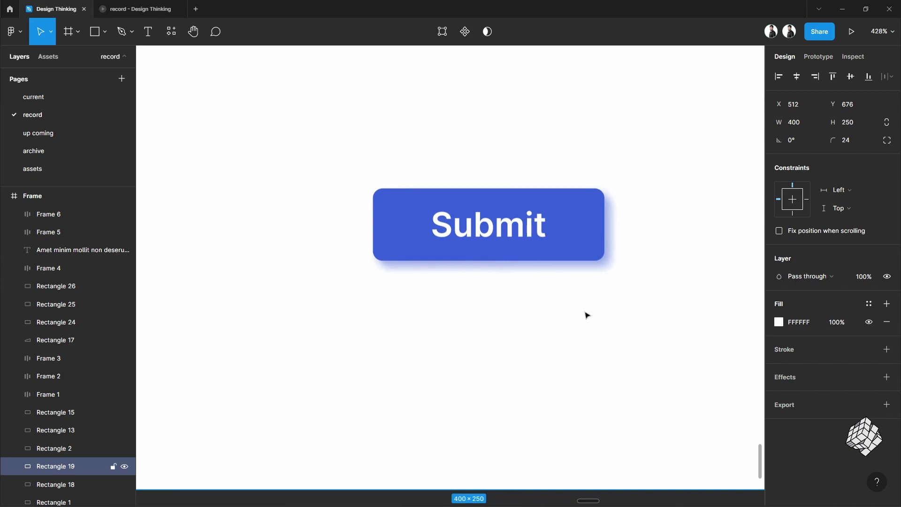
{"action": "scroll", "coordinate": [587, 315], "scroll_direction": "down", "scroll_amount": 3}
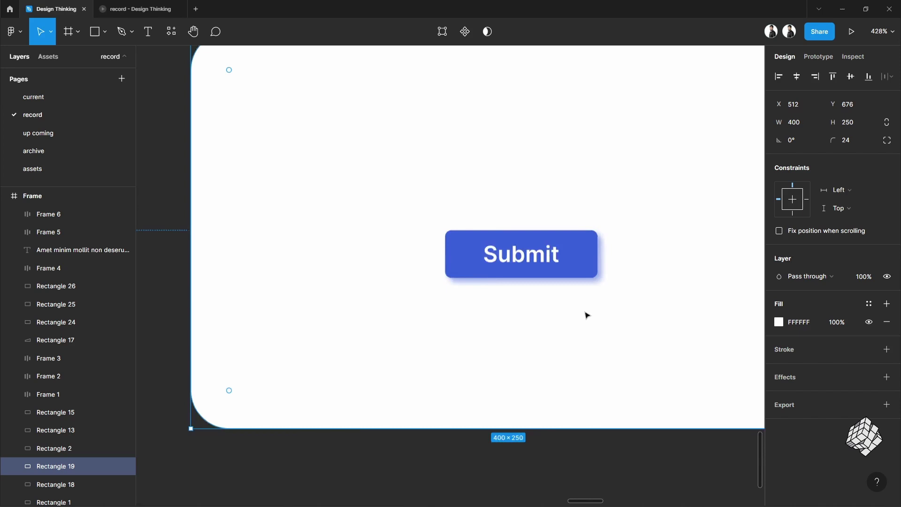
{"action": "scroll", "coordinate": [486, 320], "scroll_direction": "right", "scroll_amount": 10}
{"action": "scroll", "coordinate": [486, 319], "scroll_direction": "right", "scroll_amount": 8}
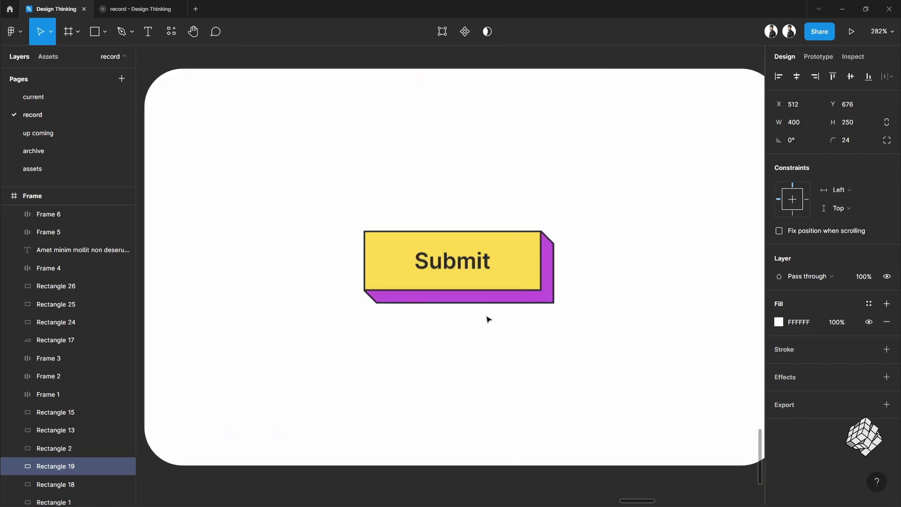